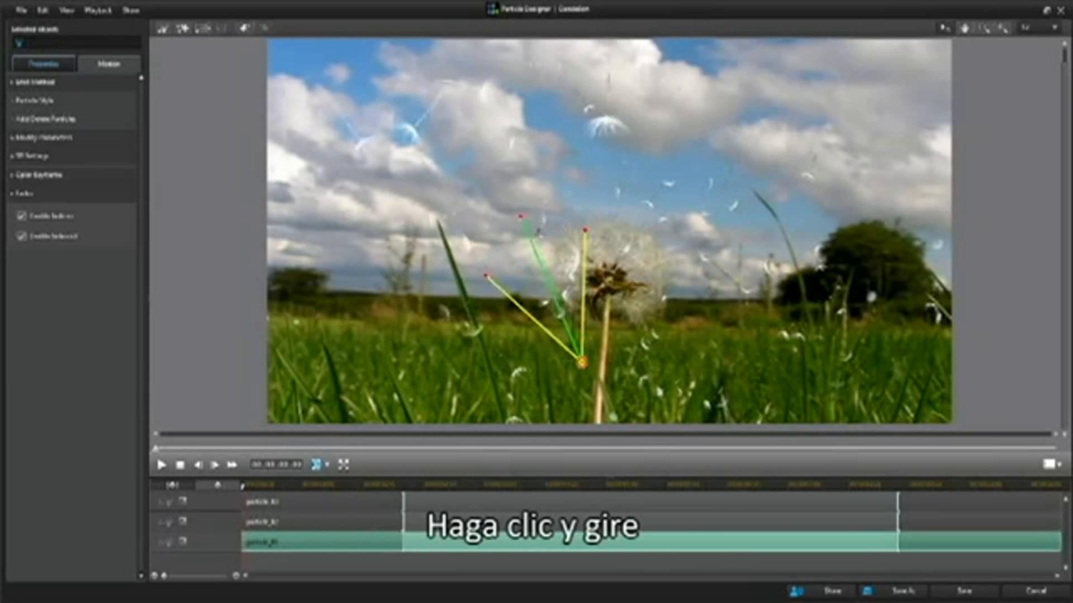
- Move the particle_01 emitter into the grass near the picture's lower-left corner and rotate it to point up to the right
{"action": "left_click_drag", "start_coordinate": [582, 362], "coordinate": [391, 401]}
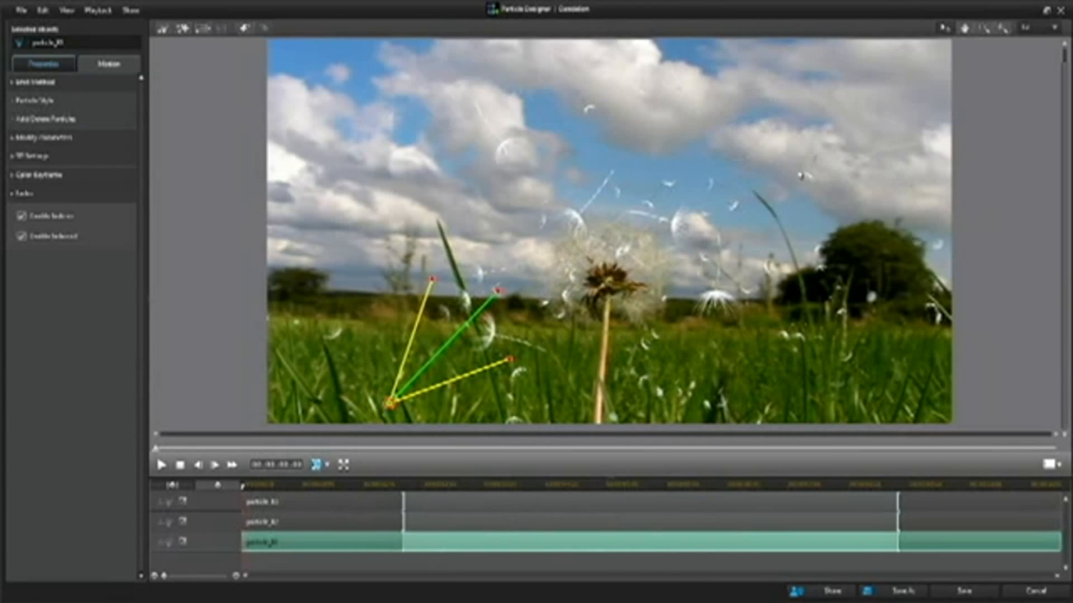
- Disable the particle_03 and particle_02 tracks in the timeline to exclude them from the preview
{"action": "left_click", "coordinate": [385, 501]}
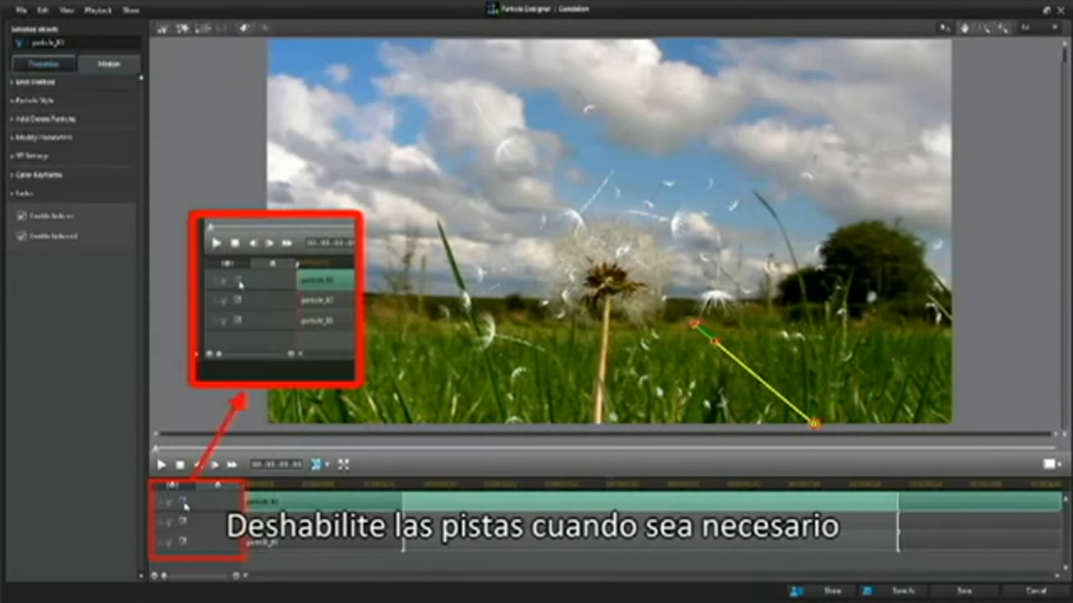
{"action": "left_click", "coordinate": [184, 523]}
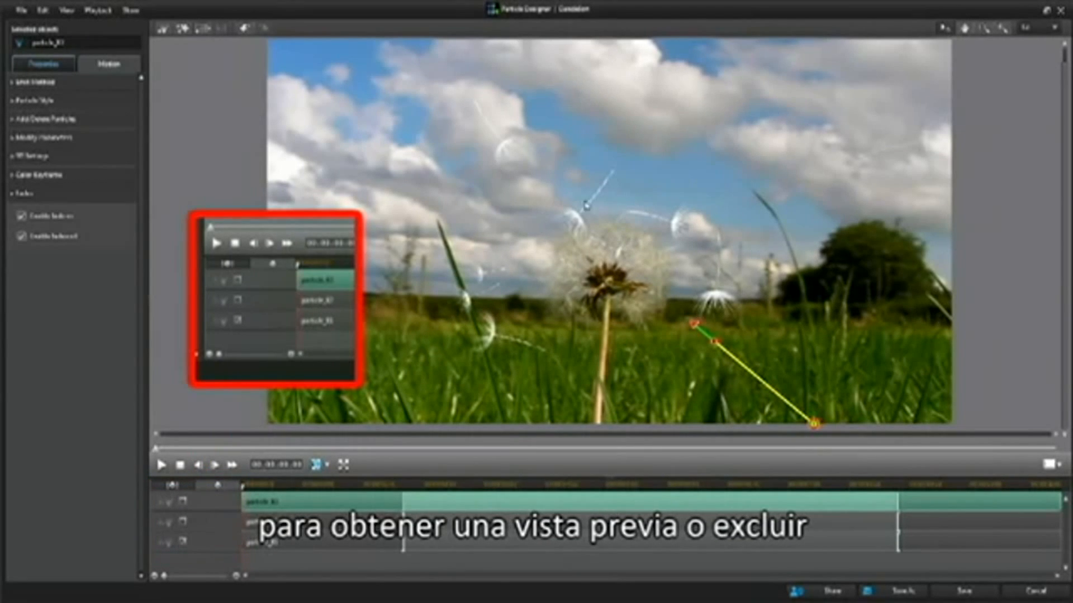
{"action": "left_click", "coordinate": [184, 523]}
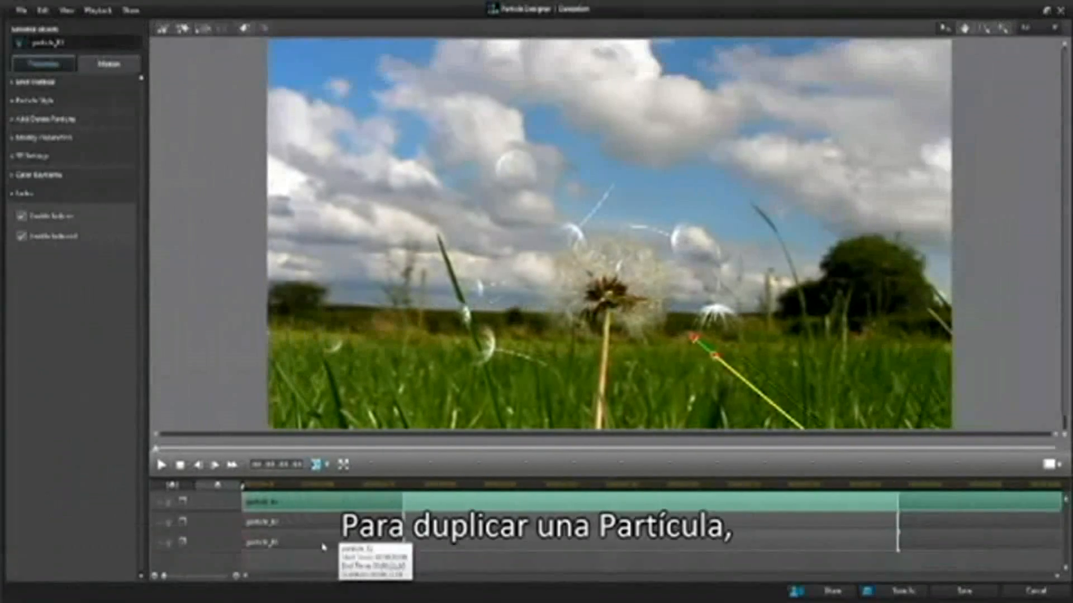
- Duplicate the particle_01 object by copying its track and pasting it as a new track
{"action": "left_click", "coordinate": [323, 547]}
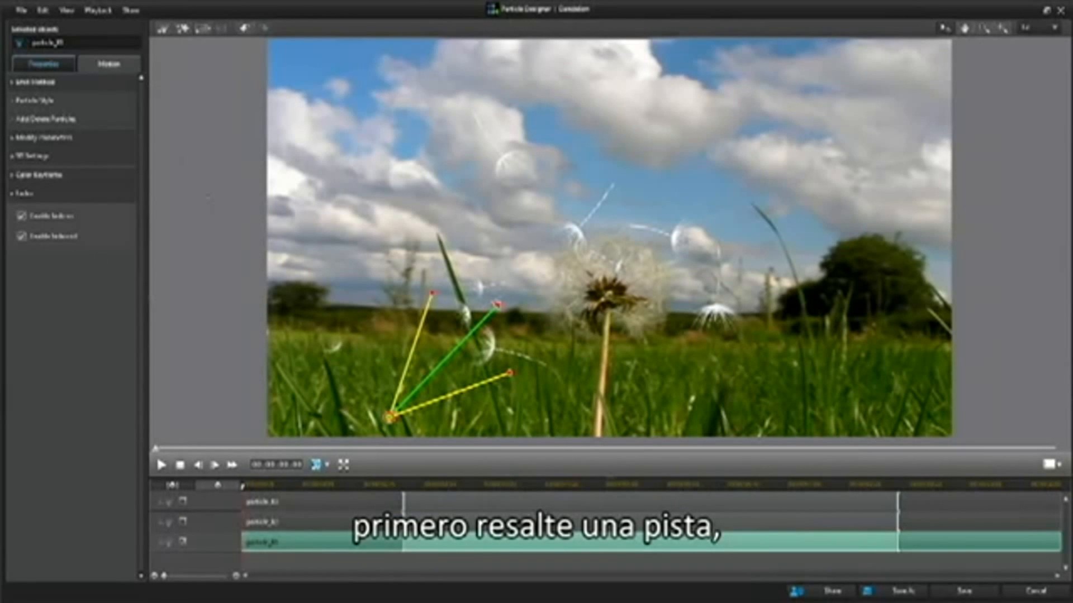
{"action": "left_click", "coordinate": [45, 9]}
{"action": "left_click", "coordinate": [68, 72]}
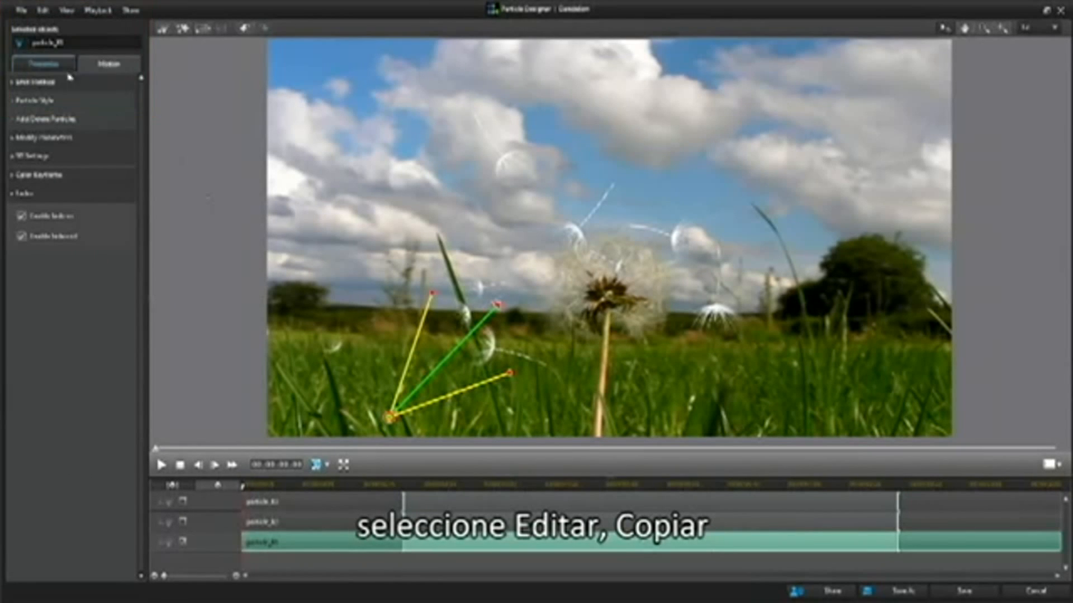
{"action": "left_click", "coordinate": [42, 10]}
{"action": "left_click", "coordinate": [73, 89]}
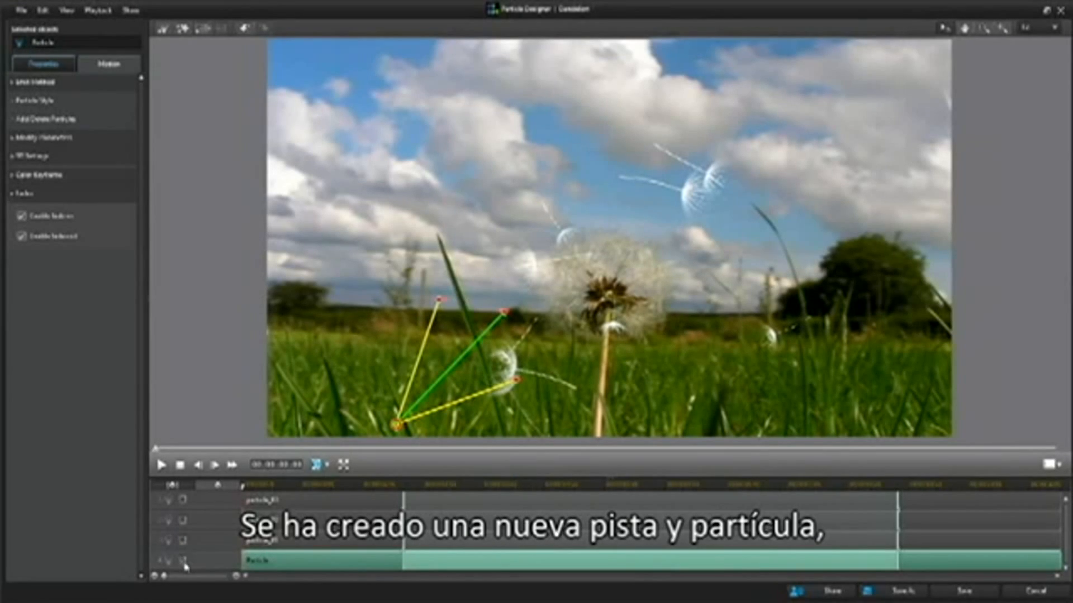
- Place the pasted object's emitter in the grass right of the dandelion stem, aimed up to the left, and rename it particle_04
{"action": "left_click_drag", "start_coordinate": [397, 425], "coordinate": [683, 397]}
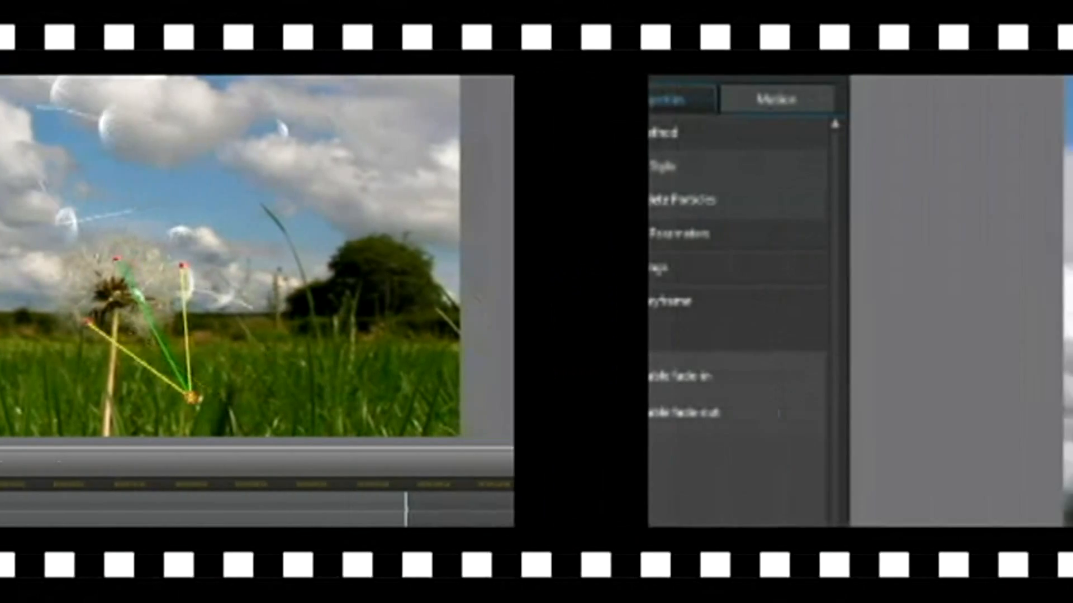
{"action": "type", "text": "34"}
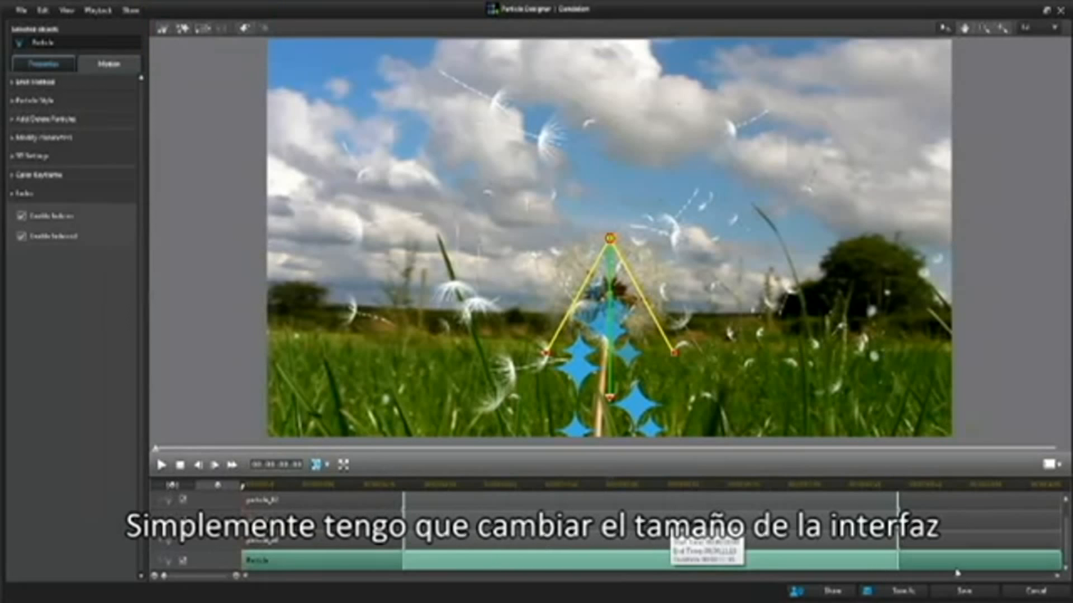
- Enlarge the timeline area and place the new star particle's emitter in the picture's lower-left corner, aimed up to the right
{"action": "mouse_move", "coordinate": [1067, 535]}
{"action": "left_mouse_down"}
{"action": "mouse_move", "coordinate": [1066, 521]}
{"action": "mouse_move", "coordinate": [1066, 537]}
{"action": "left_mouse_up"}
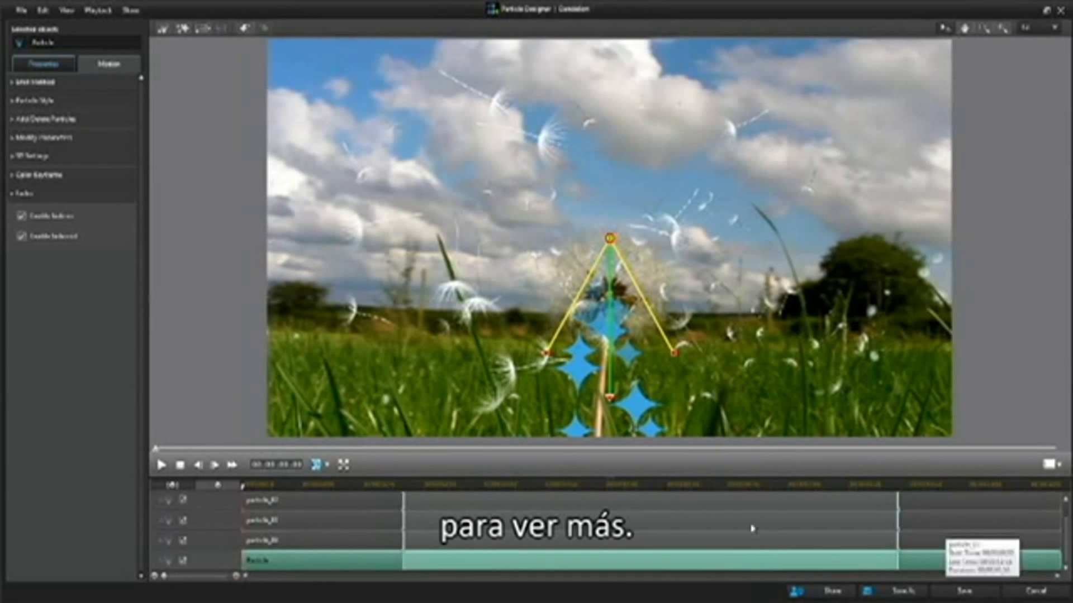
{"action": "left_click_drag", "start_coordinate": [609, 479], "coordinate": [609, 431]}
{"action": "left_click_drag", "start_coordinate": [611, 212], "coordinate": [505, 209]}
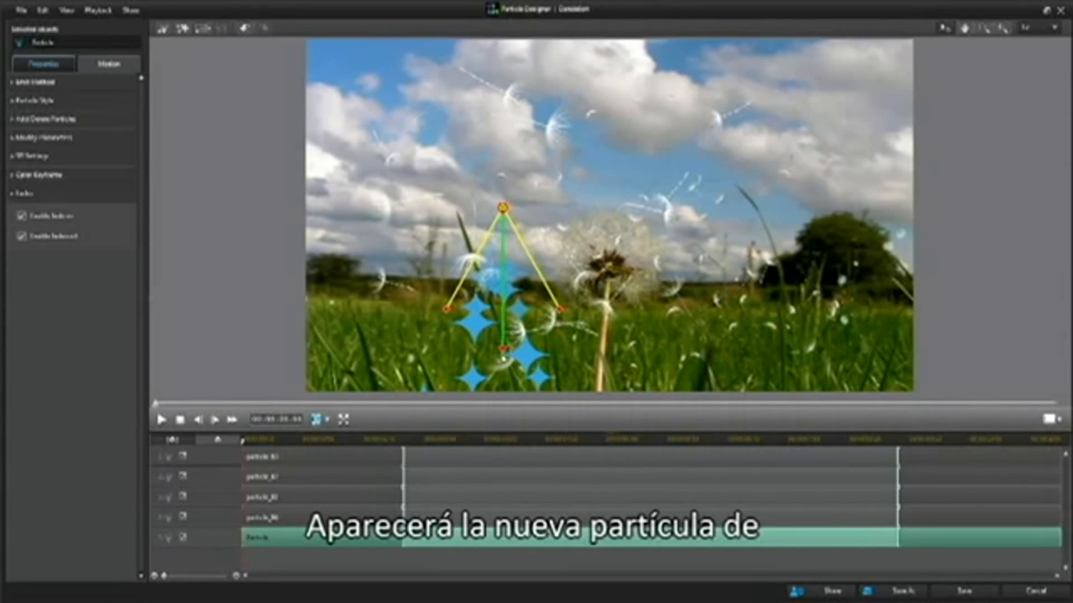
{"action": "left_click_drag", "start_coordinate": [505, 351], "coordinate": [333, 365]}
{"action": "left_click_drag", "start_coordinate": [464, 323], "coordinate": [448, 291]}
{"action": "left_click_drag", "start_coordinate": [332, 365], "coordinate": [326, 384]}
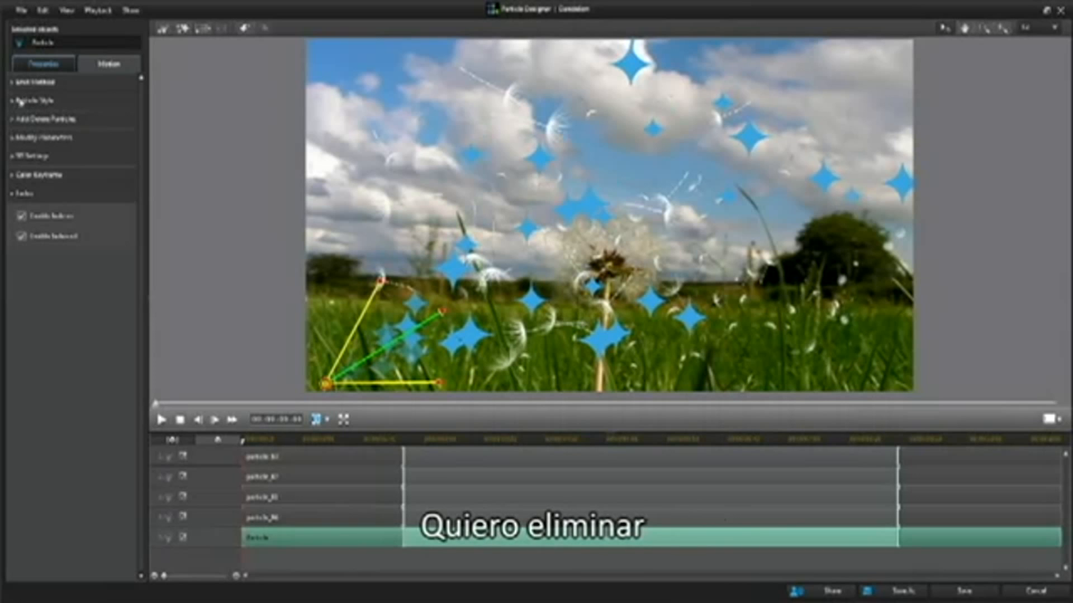
- Replace the new particle's blue star with the green leaf from the default images
{"action": "left_click", "coordinate": [13, 120]}
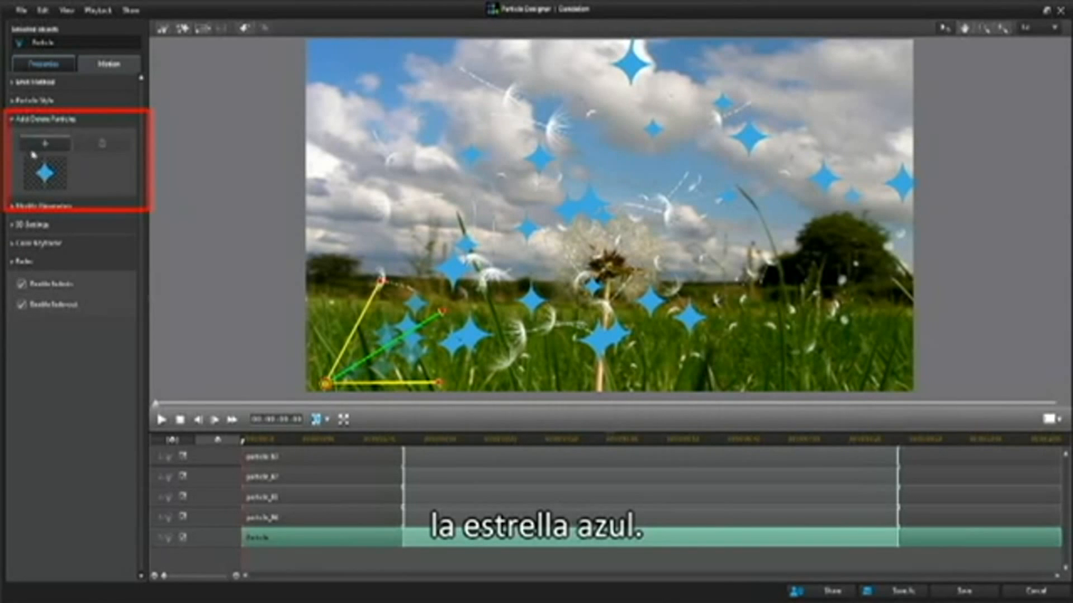
{"action": "left_click", "coordinate": [54, 147]}
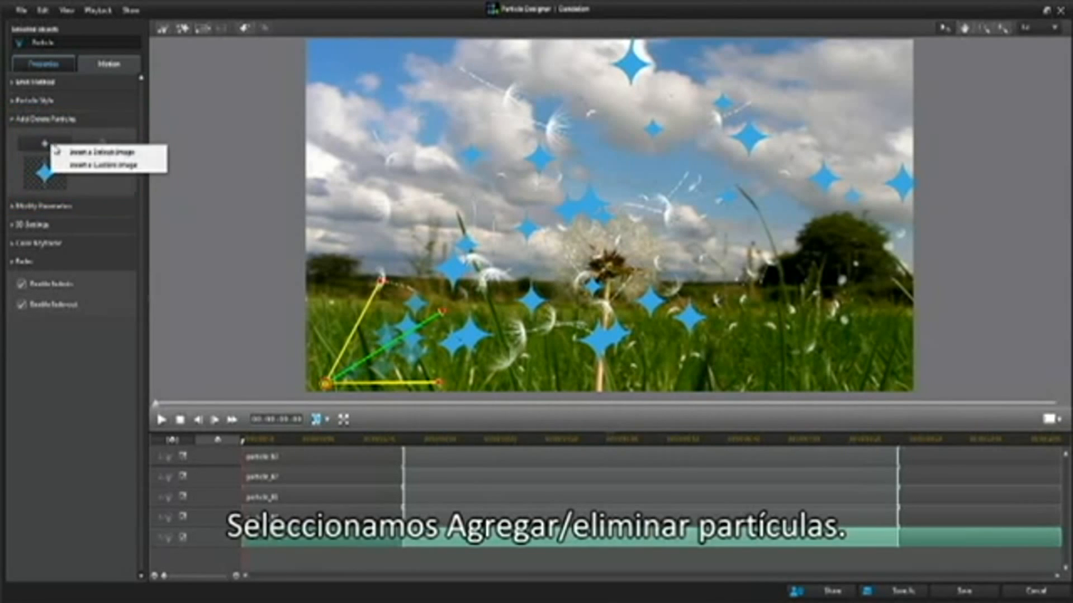
{"action": "left_click", "coordinate": [89, 154]}
{"action": "left_click_drag", "start_coordinate": [880, 250], "coordinate": [878, 359]}
{"action": "scroll", "coordinate": [781, 247], "scroll_direction": "up", "scroll_amount": 1}
{"action": "left_click", "coordinate": [784, 326]}
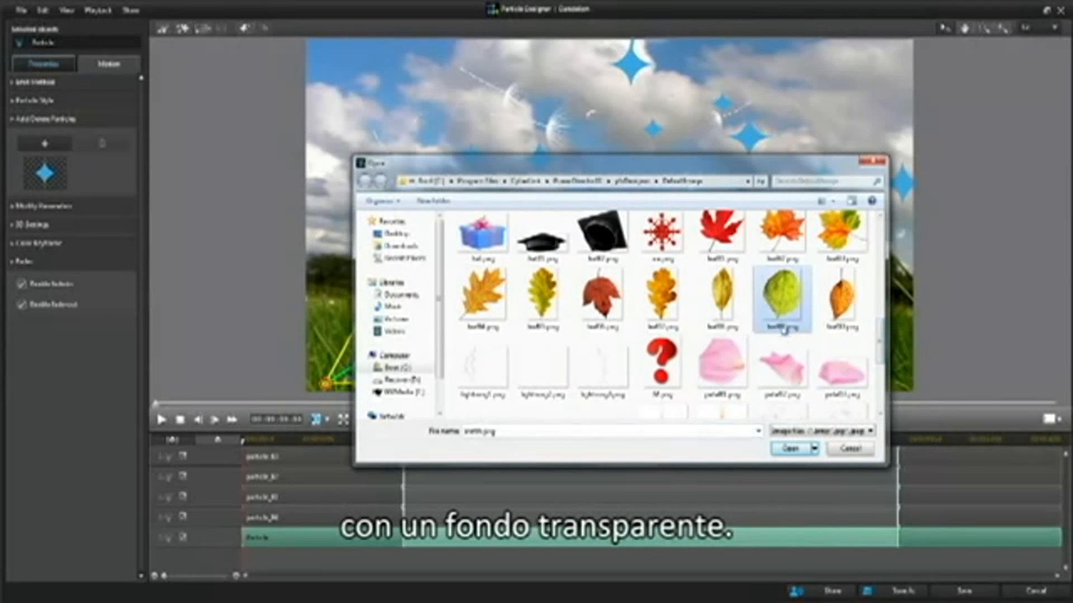
{"action": "left_click", "coordinate": [790, 449]}
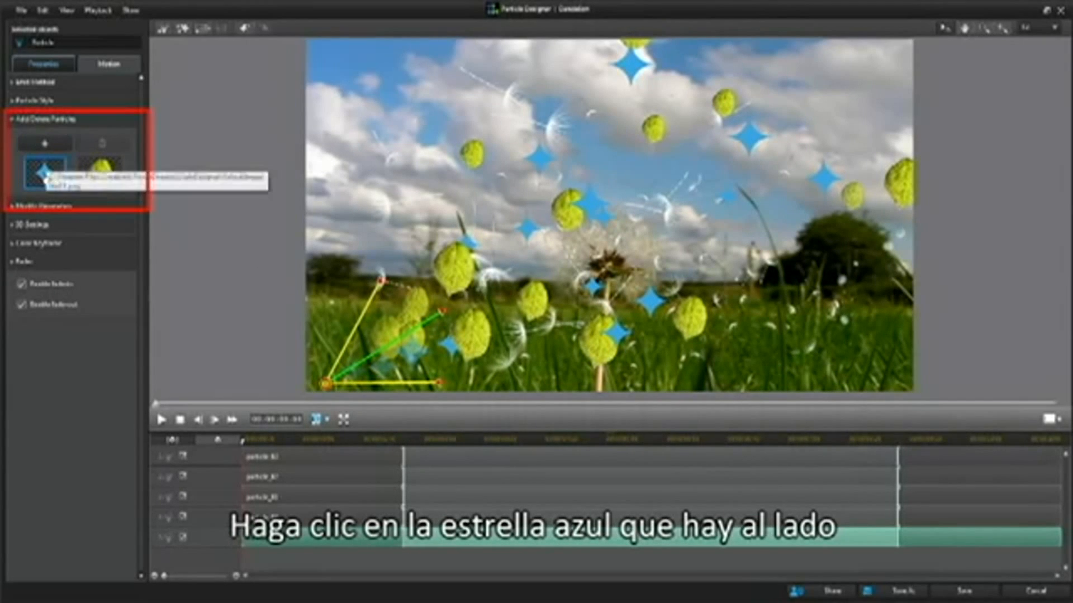
{"action": "left_click", "coordinate": [45, 176]}
{"action": "left_click", "coordinate": [101, 144]}
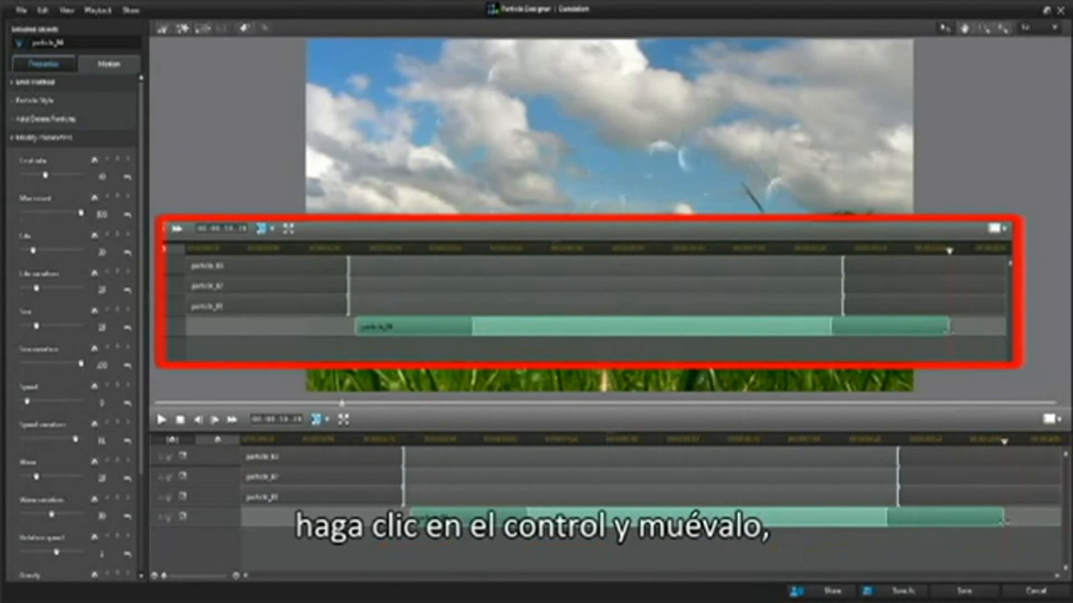
- Shorten the particle_04 clip, shift its inner start and end segment boundaries on the timeline, and preview the result from the beginning
{"action": "left_click_drag", "start_coordinate": [887, 520], "coordinate": [816, 521]}
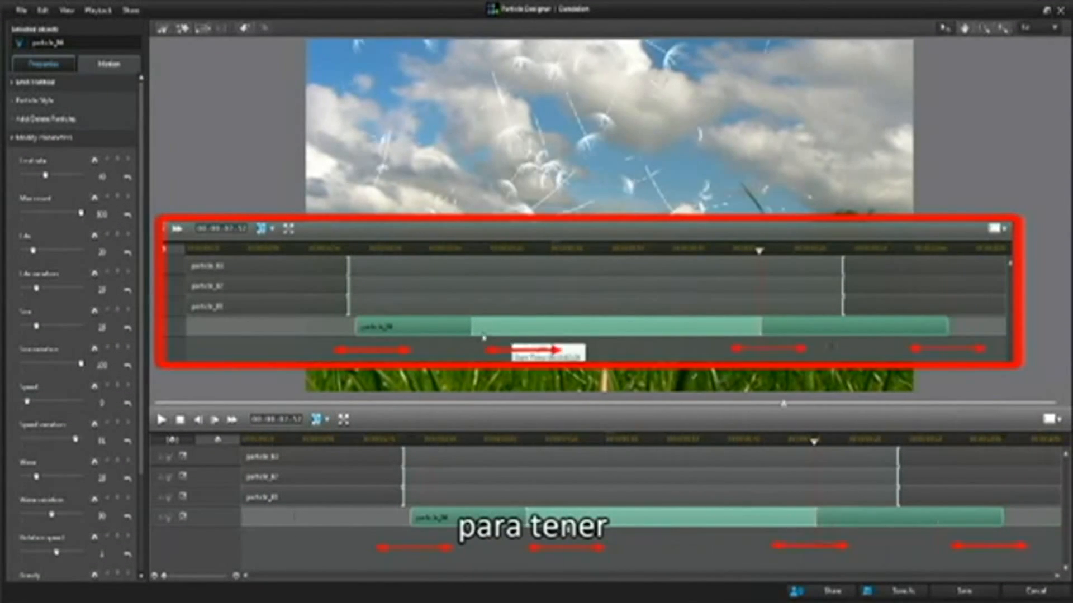
{"action": "left_click_drag", "start_coordinate": [528, 521], "coordinate": [566, 521]}
{"action": "left_click", "coordinate": [180, 420]}
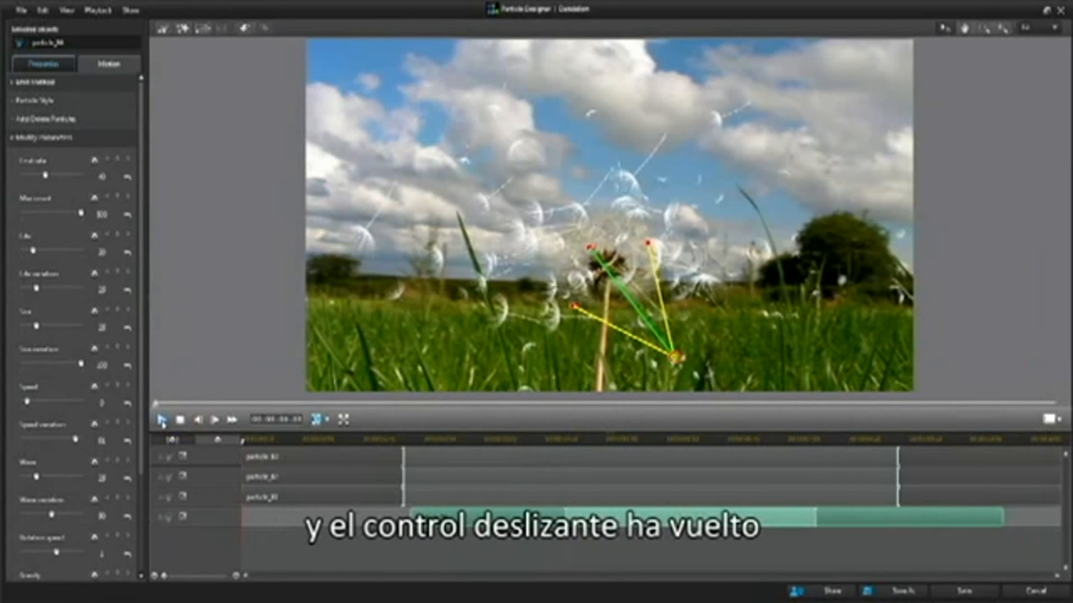
{"action": "left_click", "coordinate": [161, 420]}
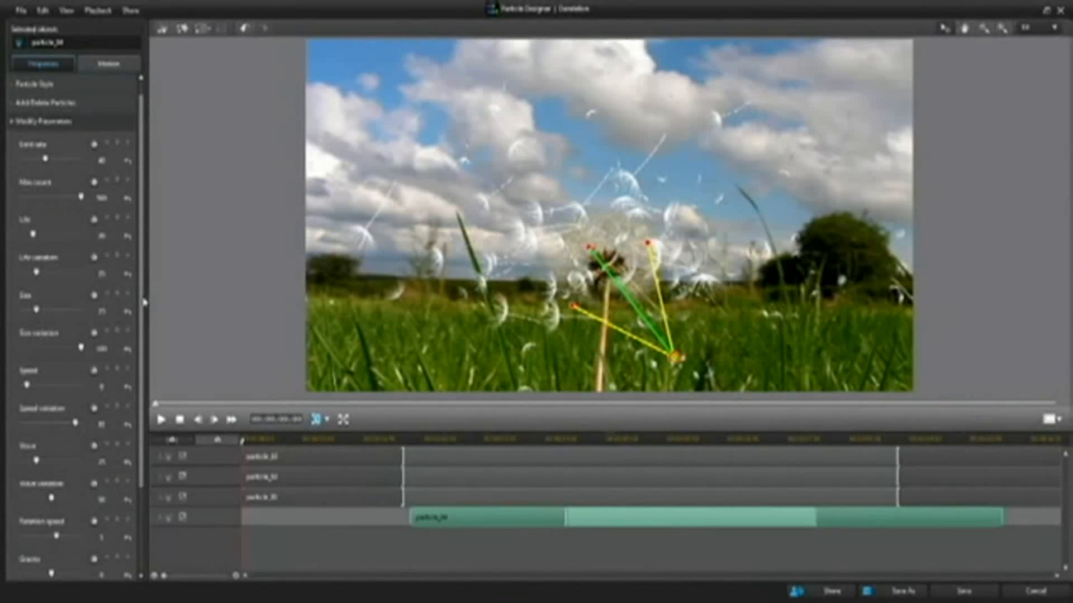
- Try a lower rotation speed for particle_04, reset that parameter to its default, and preview the animation
{"action": "scroll", "coordinate": [144, 366], "scroll_direction": "down", "scroll_amount": 1}
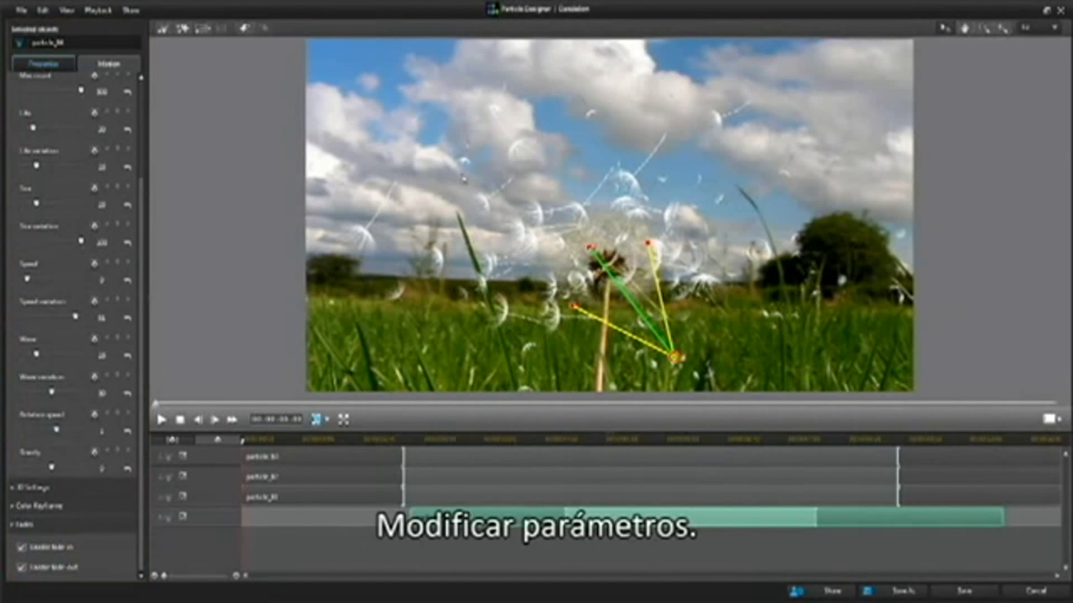
{"action": "mouse_move", "coordinate": [56, 430]}
{"action": "left_mouse_down"}
{"action": "mouse_move", "coordinate": [84, 431]}
{"action": "mouse_move", "coordinate": [48, 430]}
{"action": "left_mouse_up"}
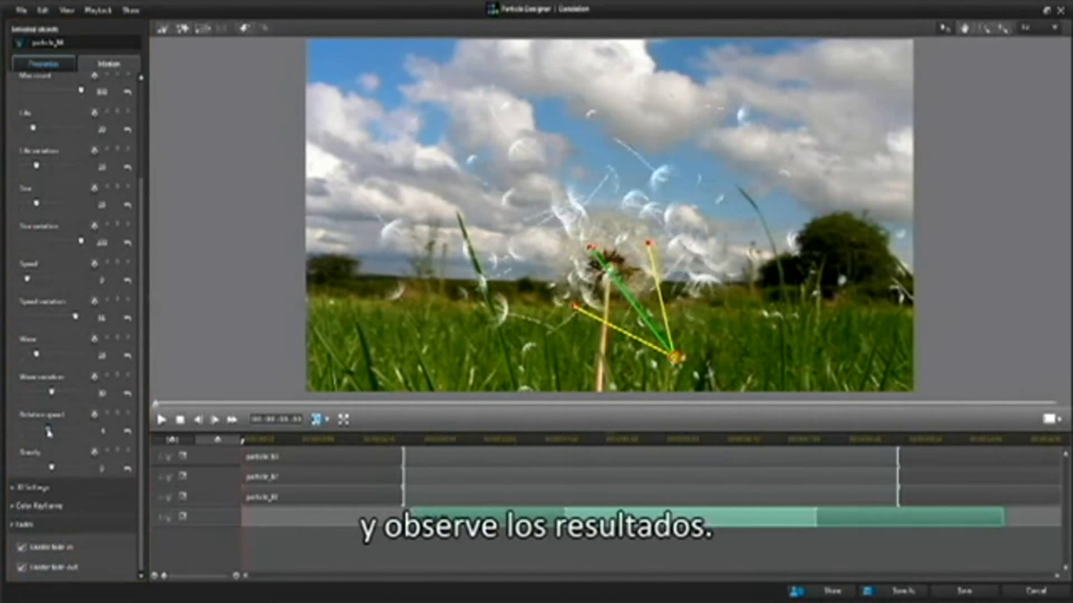
{"action": "left_click", "coordinate": [128, 432]}
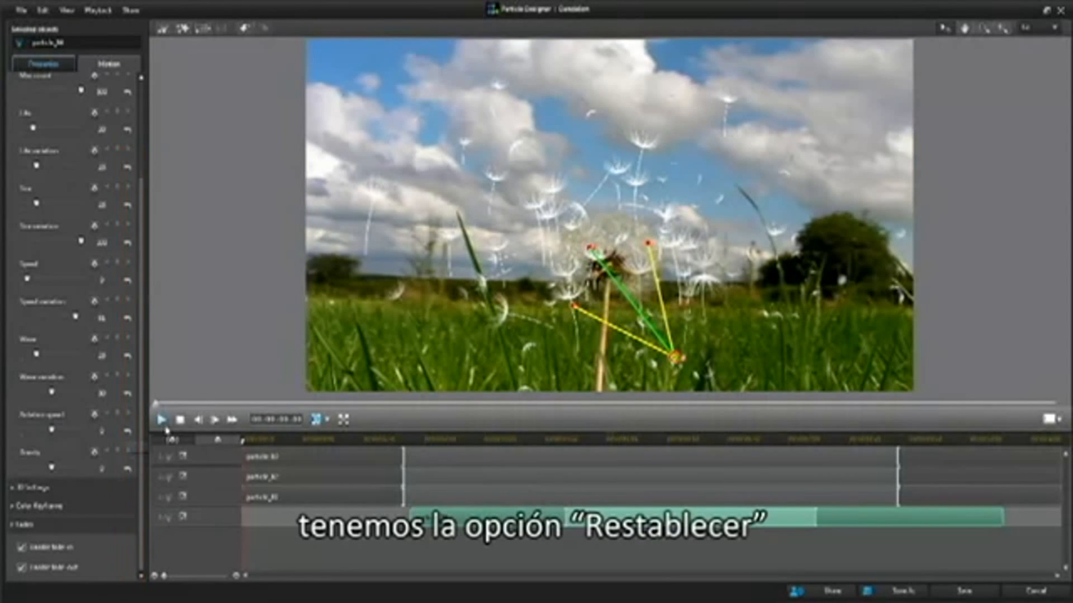
{"action": "left_click", "coordinate": [162, 420]}
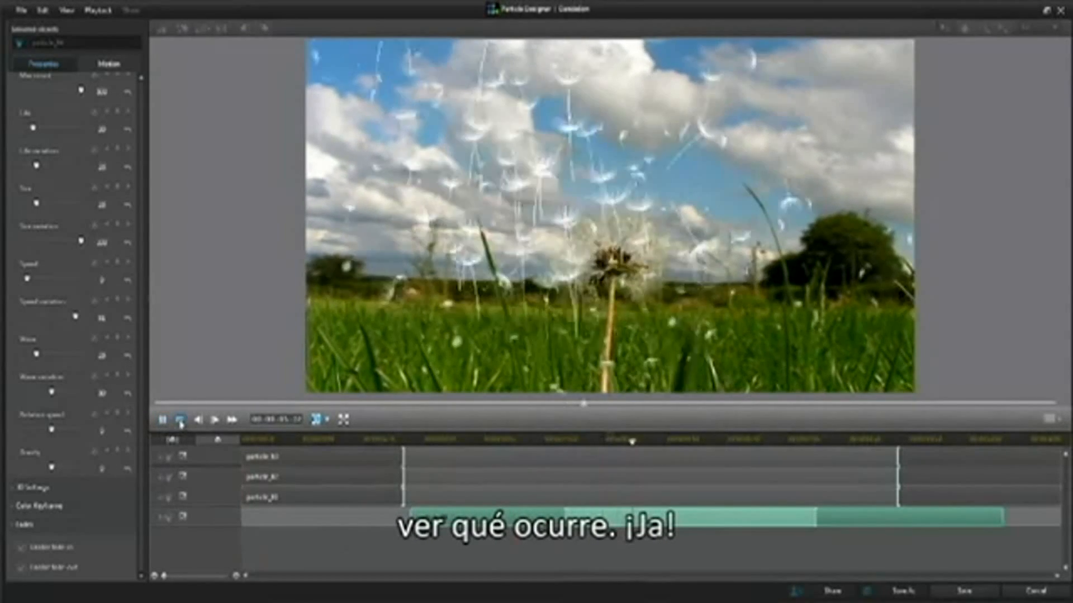
{"action": "left_click", "coordinate": [163, 422]}
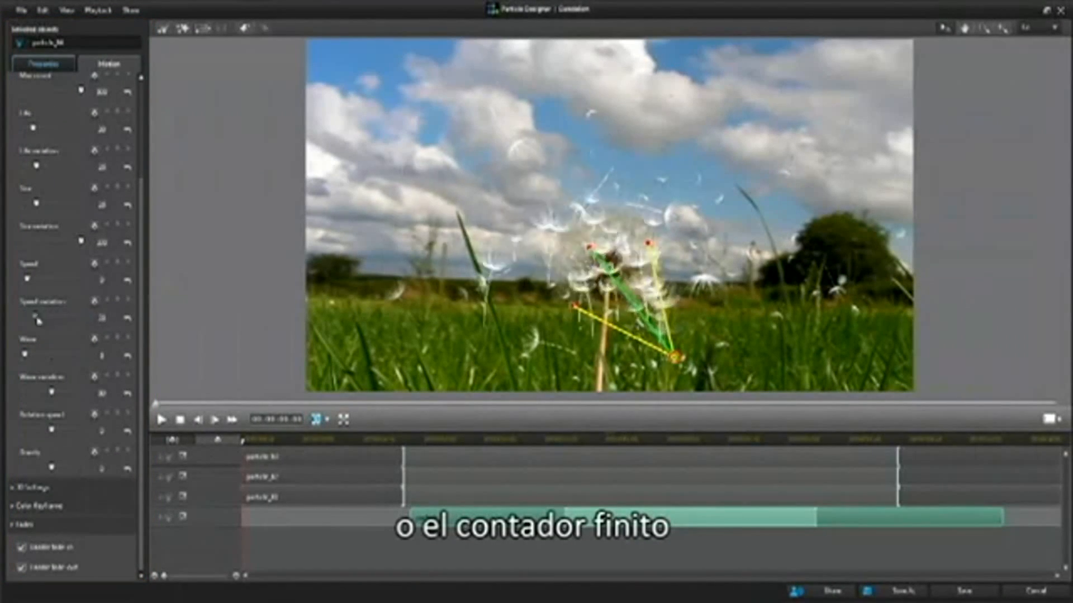
- Experiment with particle_04's speed and size variation, raise its emit rate to 200, and preview the animation
{"action": "left_click_drag", "start_coordinate": [17, 285], "coordinate": [53, 287]}
{"action": "left_click", "coordinate": [127, 280]}
{"action": "left_click_drag", "start_coordinate": [81, 242], "coordinate": [19, 251]}
{"action": "scroll", "coordinate": [127, 260], "scroll_direction": "up", "scroll_amount": 5}
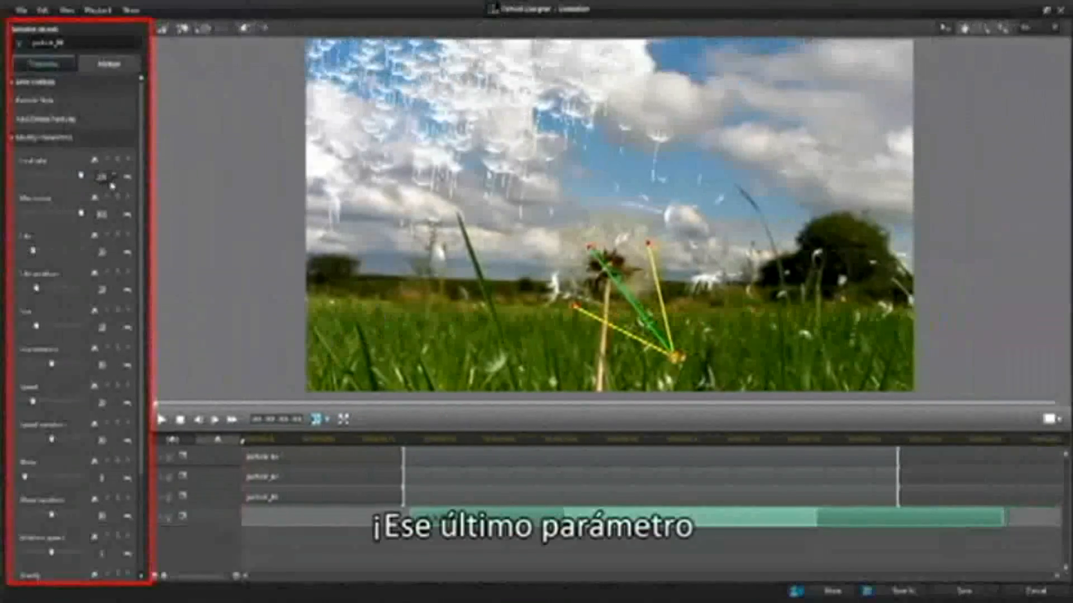
{"action": "left_click", "coordinate": [161, 419]}
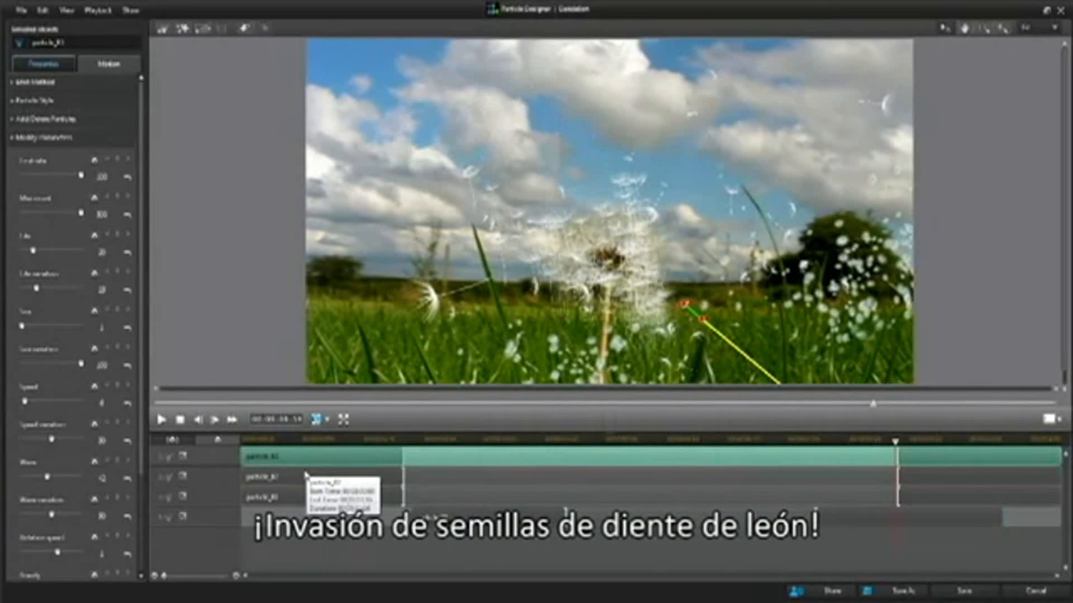
{"action": "left_click", "coordinate": [180, 419]}
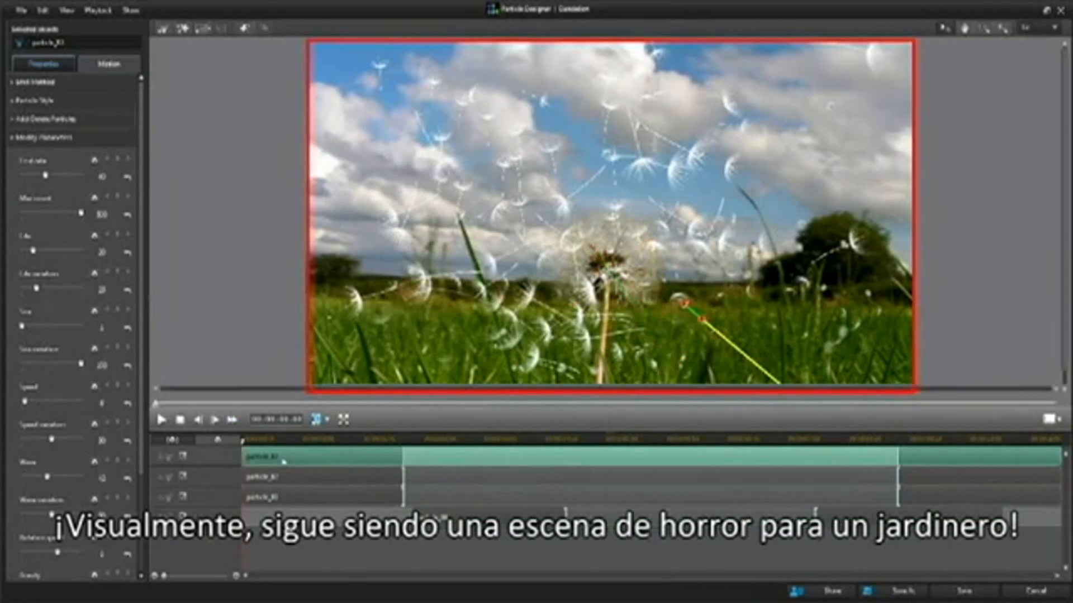
{"action": "left_click", "coordinate": [162, 420]}
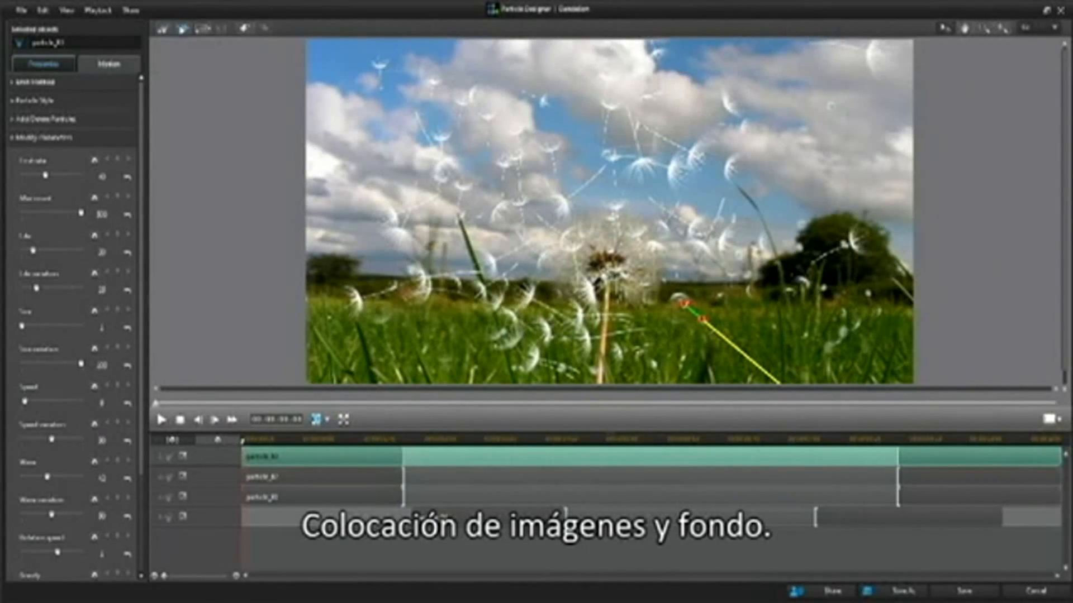
- Add the eleventh maple leaf image from the Maple folder to the scene as a static image object
{"action": "left_click", "coordinate": [182, 29]}
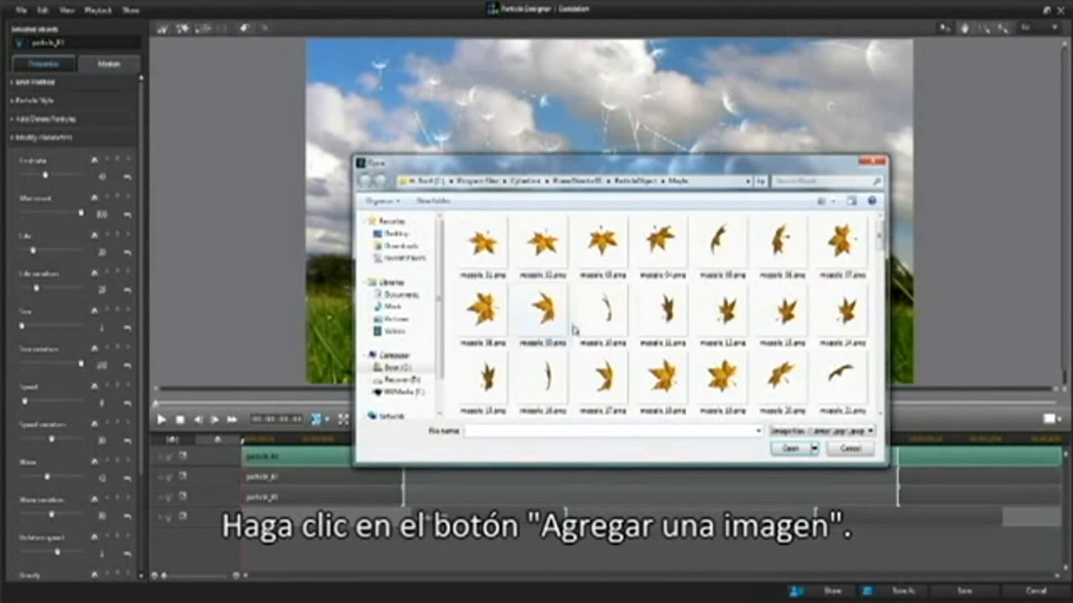
{"action": "left_click", "coordinate": [669, 320]}
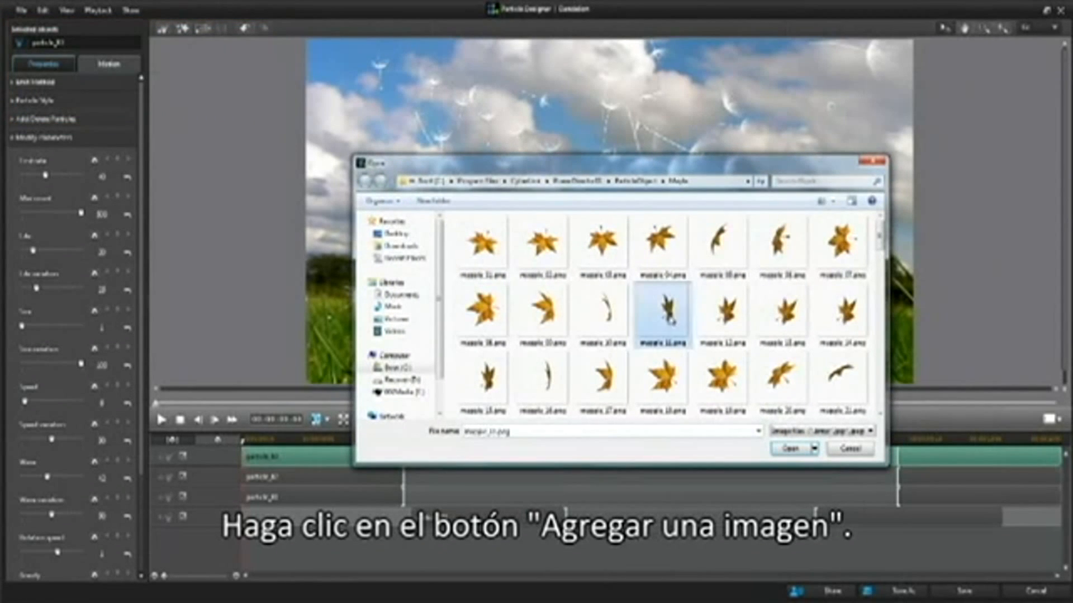
{"action": "left_click", "coordinate": [787, 454]}
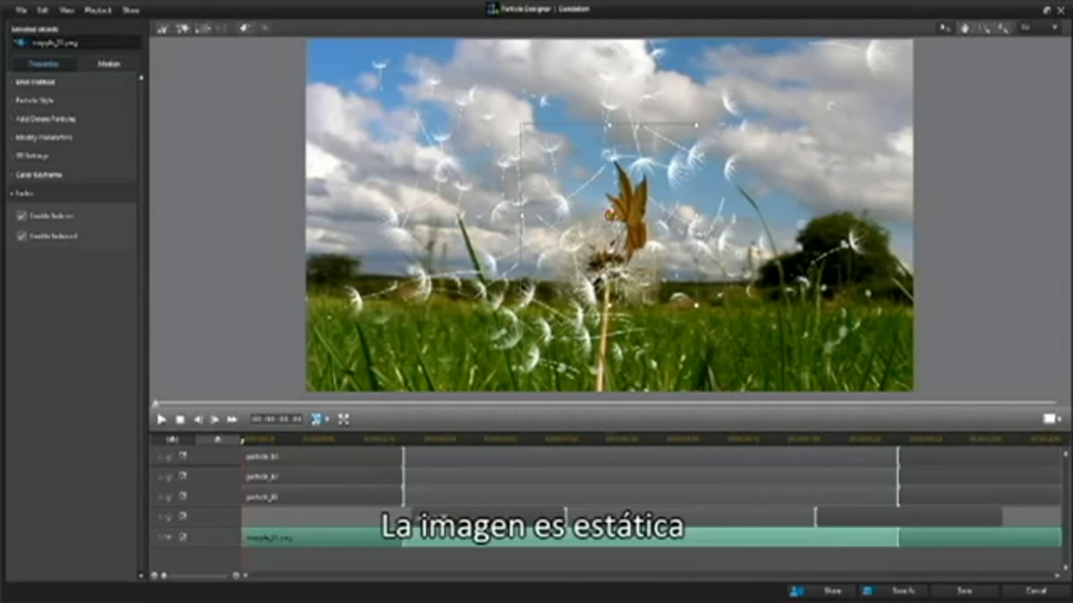
- Shrink the maple leaf image to about half its size and place it in the grass at the picture's lower-left corner
{"action": "left_click_drag", "start_coordinate": [610, 214], "coordinate": [414, 174]}
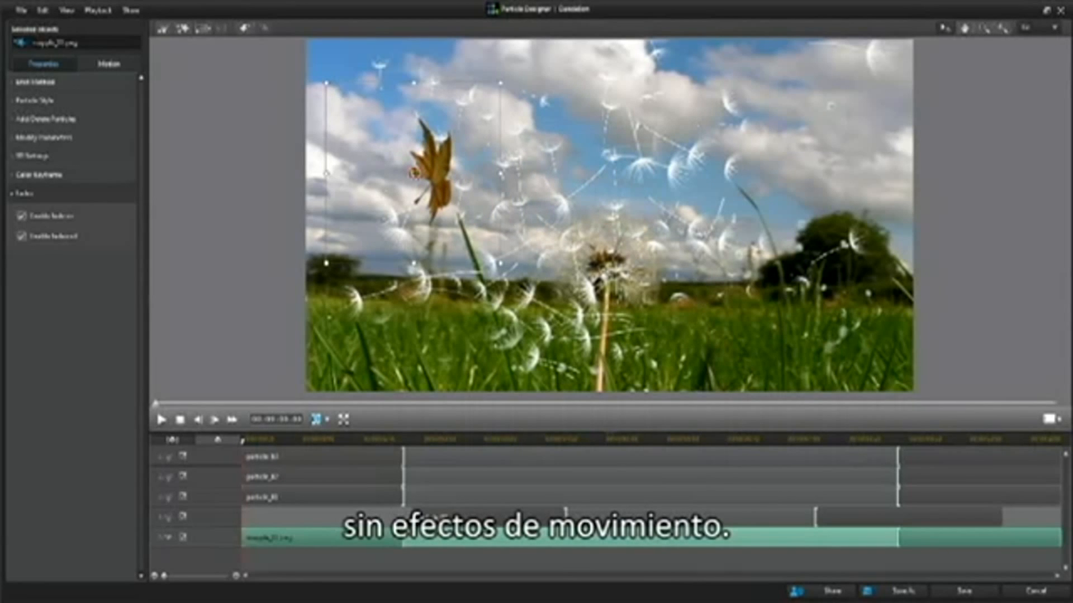
{"action": "left_click_drag", "start_coordinate": [500, 262], "coordinate": [419, 190]}
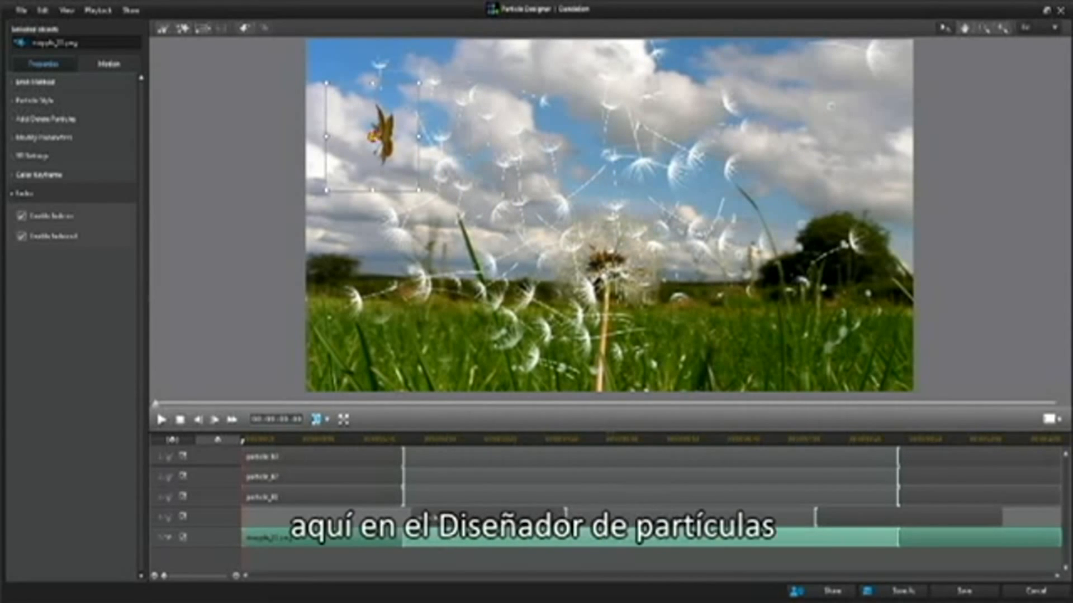
{"action": "left_click_drag", "start_coordinate": [372, 143], "coordinate": [351, 361]}
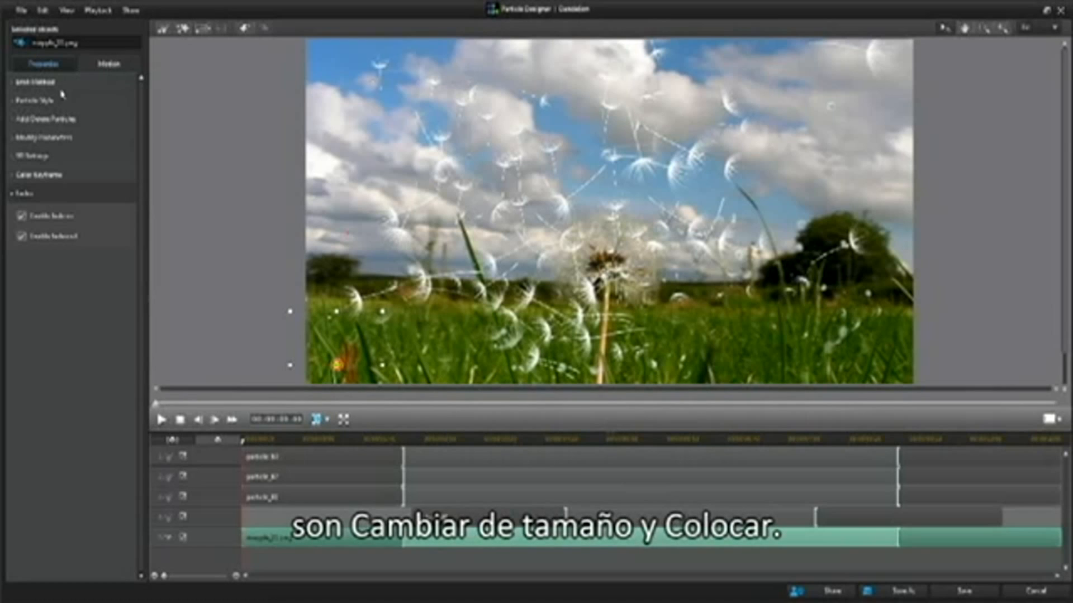
- Add the fifth image from the default background folder as a background image, stretched to fit the background
{"action": "left_click", "coordinate": [203, 28]}
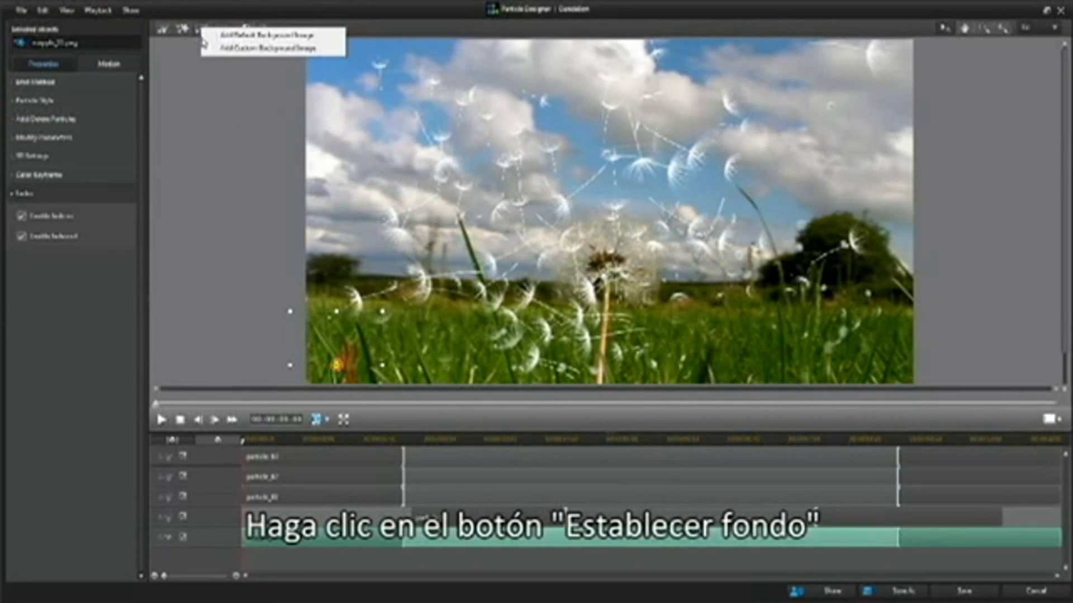
{"action": "left_click", "coordinate": [236, 36]}
{"action": "left_click", "coordinate": [729, 257]}
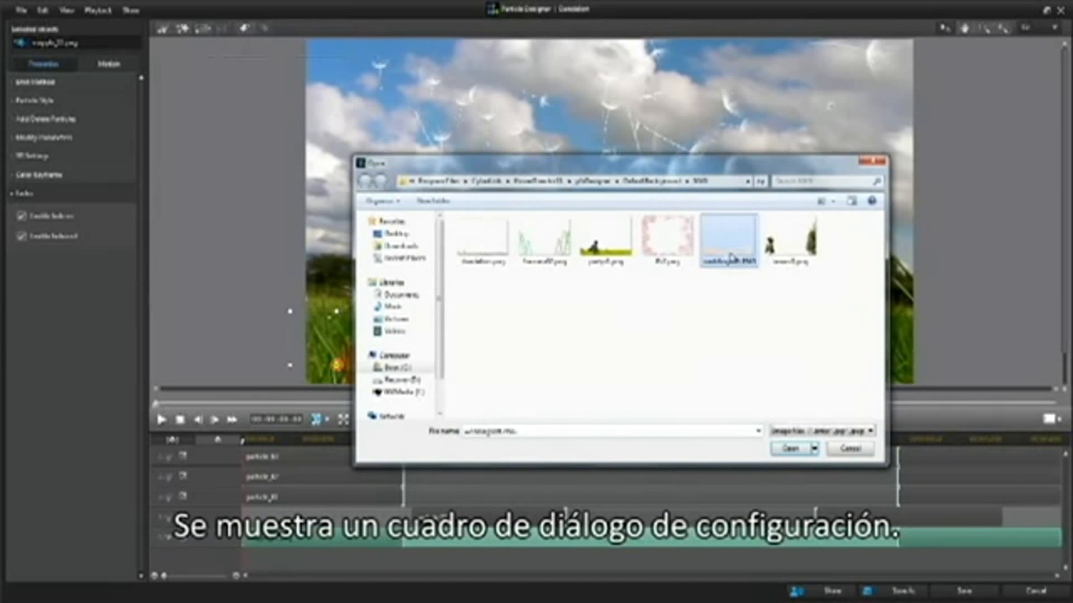
{"action": "left_click", "coordinate": [790, 449]}
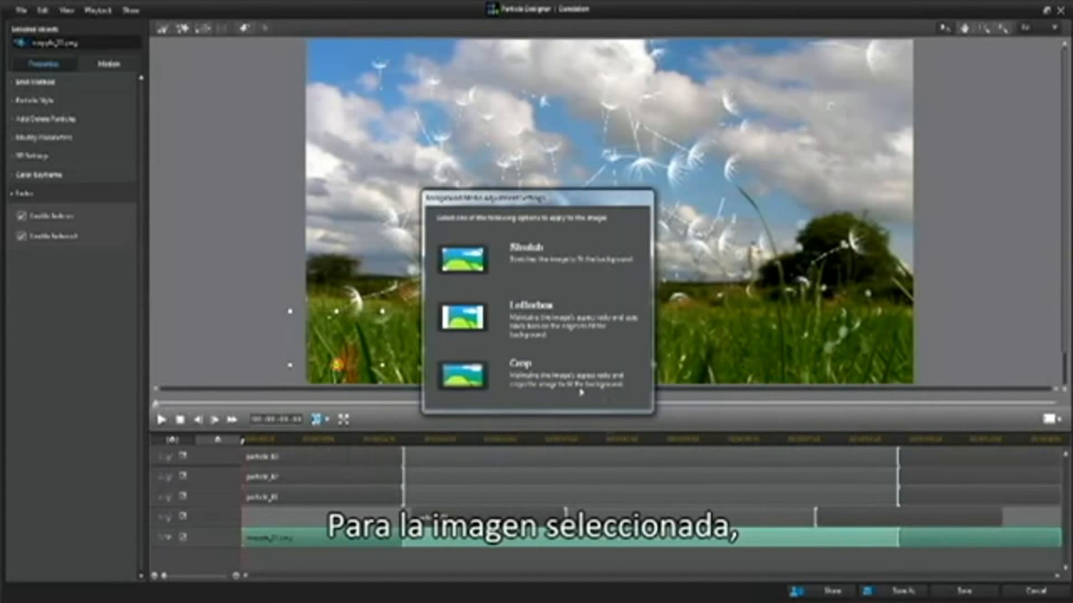
{"action": "left_click", "coordinate": [464, 261]}
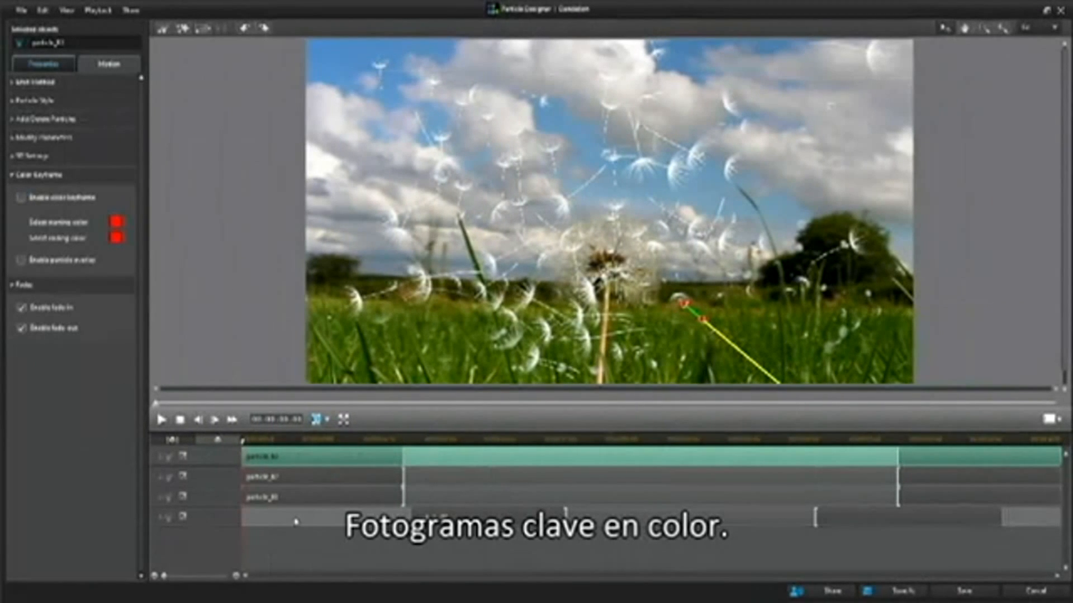
- Enable the color keyframe for particle_04 and set its starting color to dark blue
{"action": "left_click", "coordinate": [295, 521]}
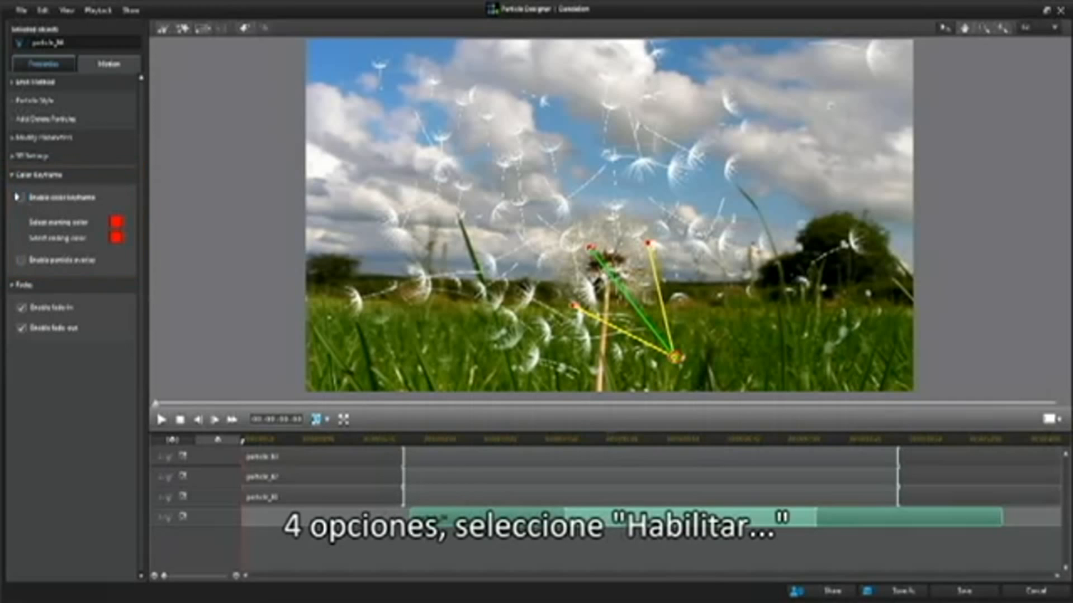
{"action": "left_click", "coordinate": [23, 199]}
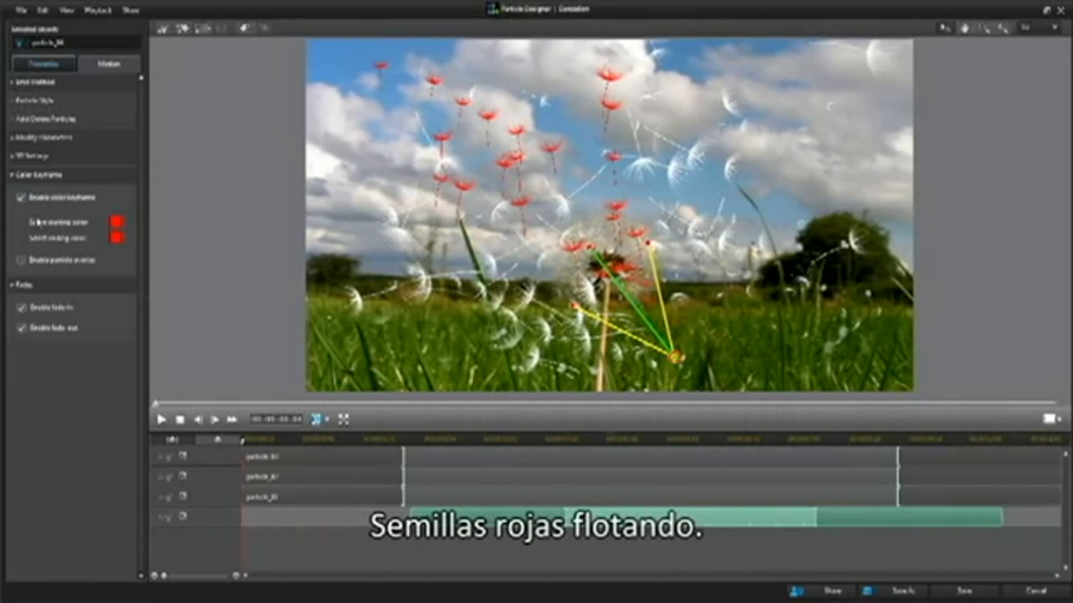
{"action": "left_click", "coordinate": [116, 222]}
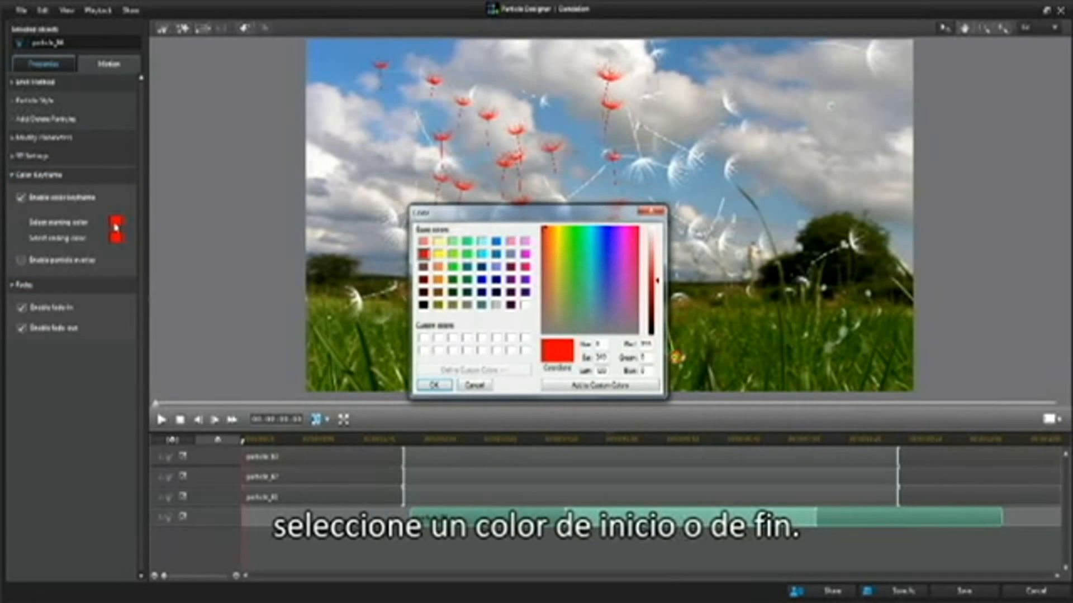
{"action": "left_click", "coordinate": [434, 386]}
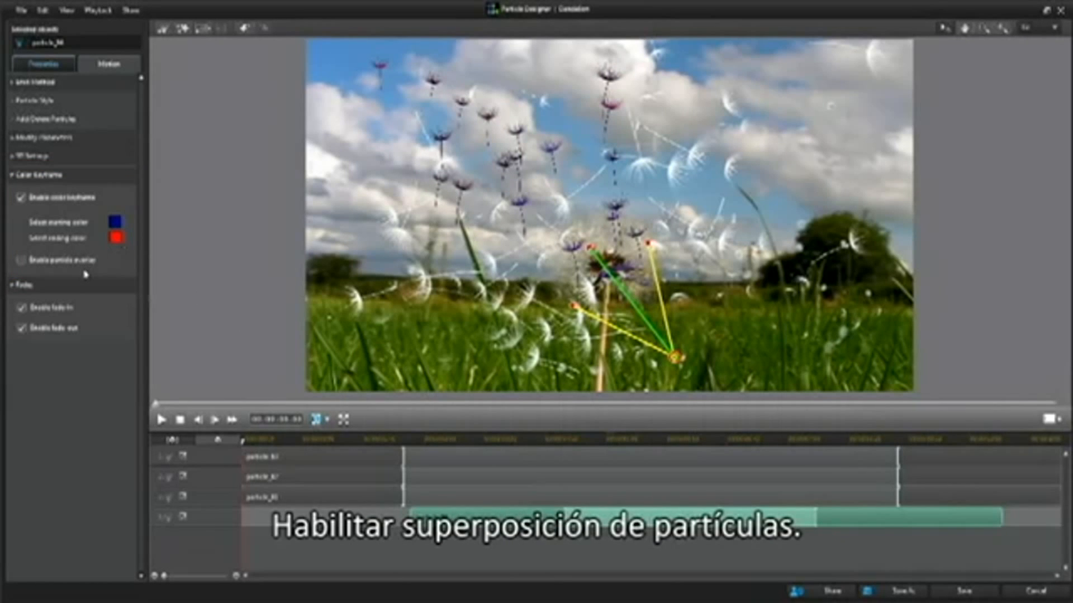
- Try the particle overlay option on particle_04 and preview the animation
{"action": "left_click", "coordinate": [21, 260]}
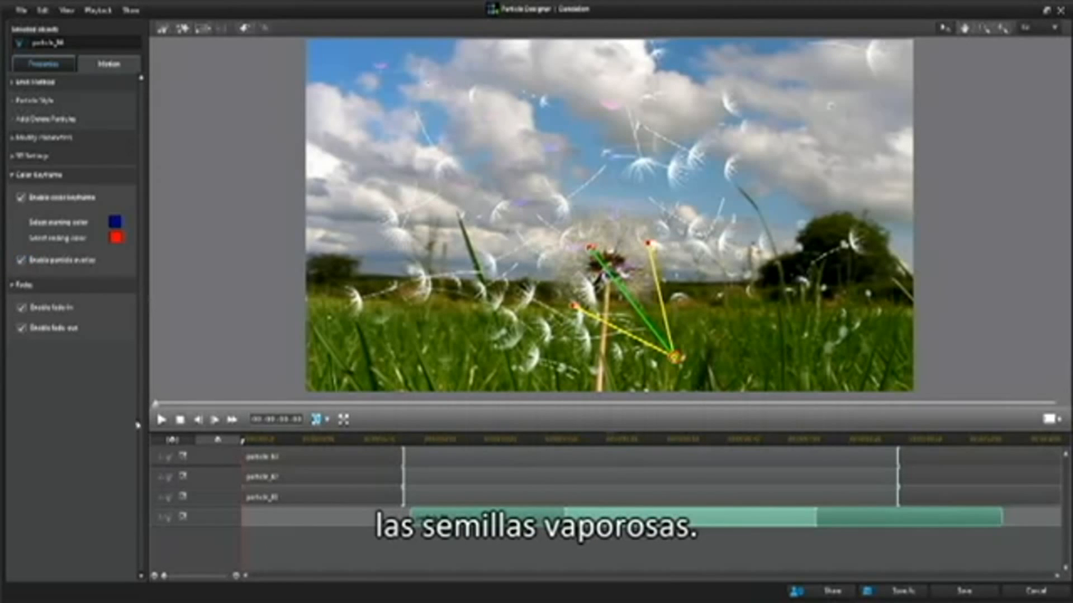
{"action": "left_click", "coordinate": [162, 419]}
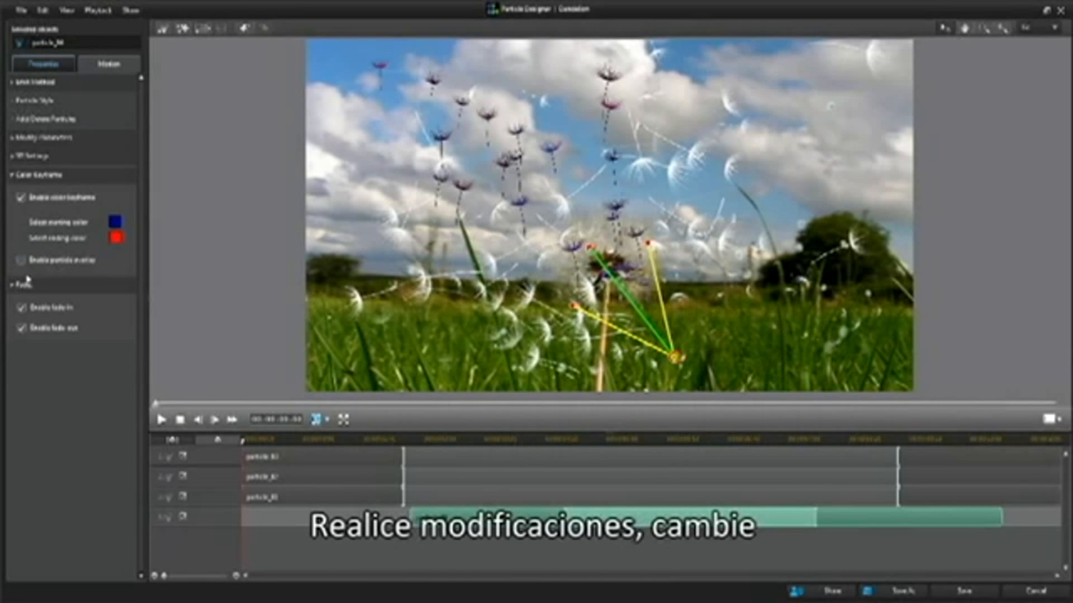
- Set particle_04's ending color to bright blue and preview the color change
{"action": "left_click", "coordinate": [115, 238]}
{"action": "left_click", "coordinate": [482, 280]}
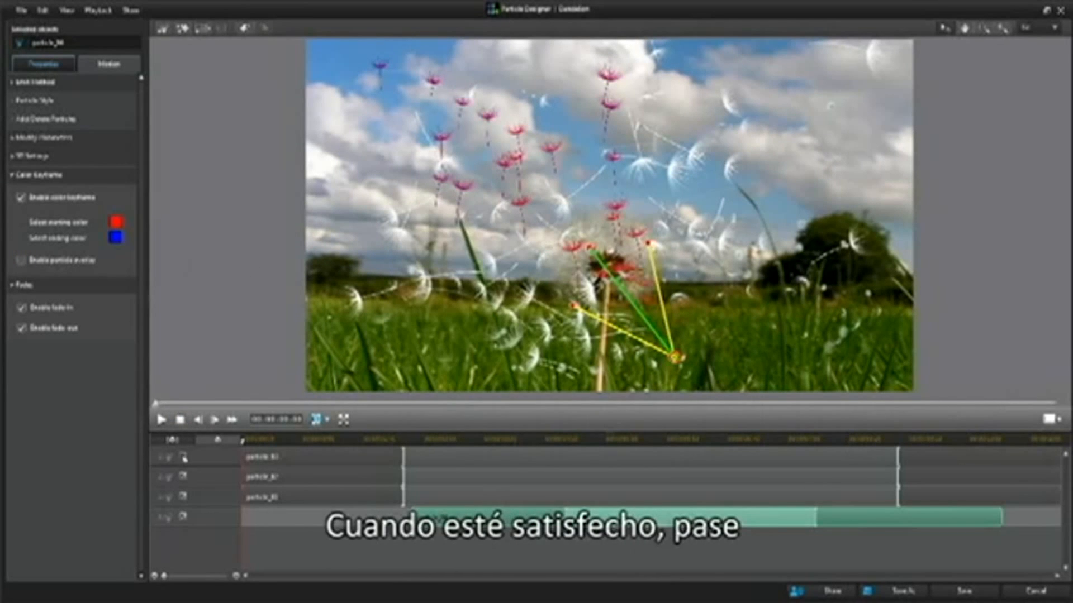
{"action": "left_click", "coordinate": [162, 419]}
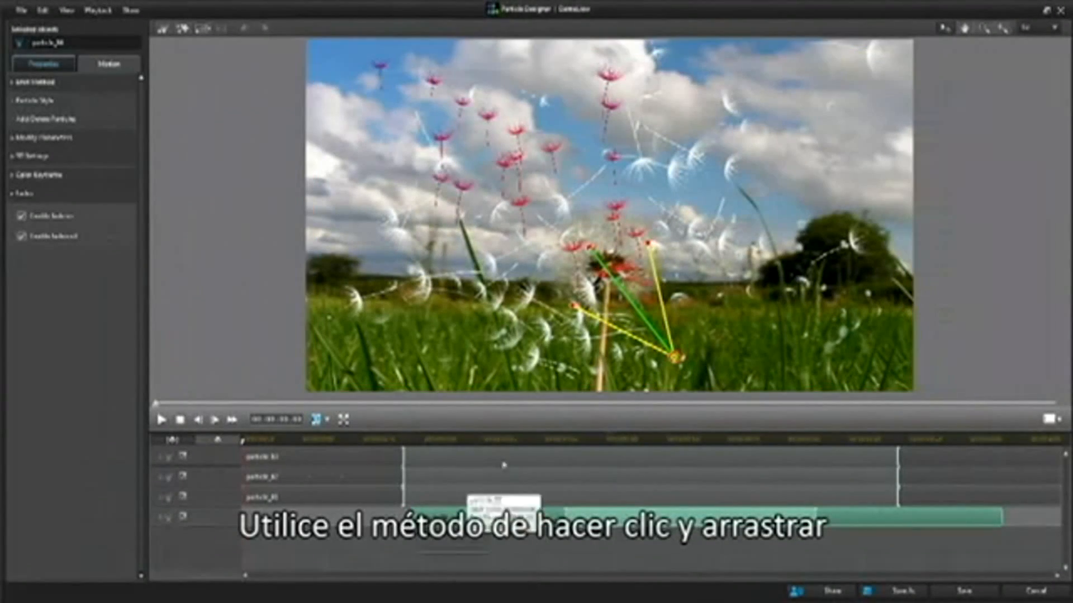
- Try different positions for particle_04's emitter control points around the dandelion
{"action": "left_click_drag", "start_coordinate": [574, 306], "coordinate": [562, 368]}
{"action": "left_click_drag", "start_coordinate": [709, 245], "coordinate": [661, 243]}
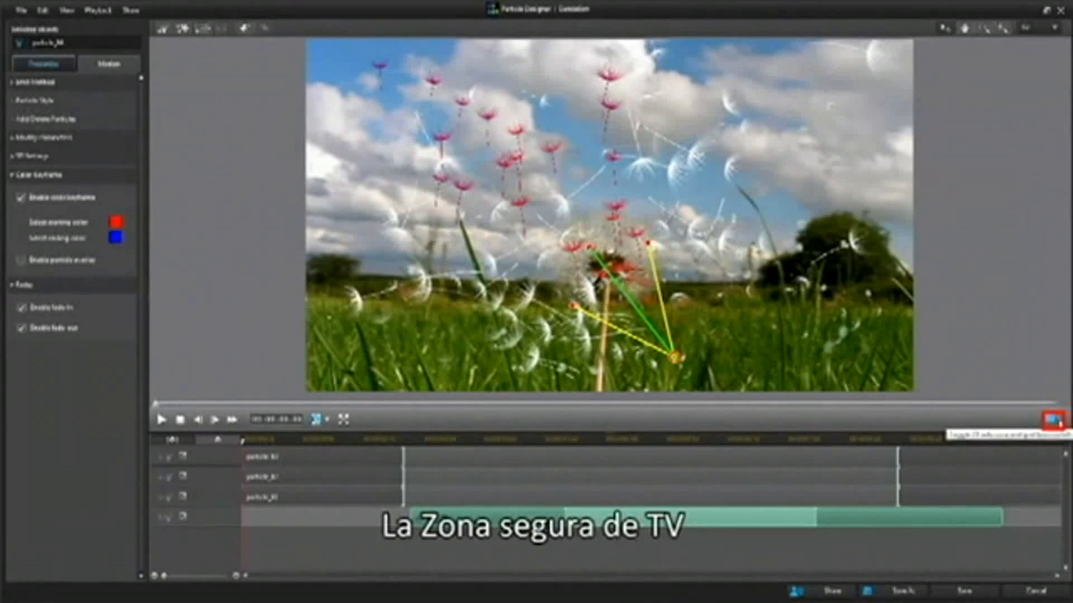
- Show the TV safe zone and a set of grid lines over the preview
{"action": "left_click", "coordinate": [1049, 419]}
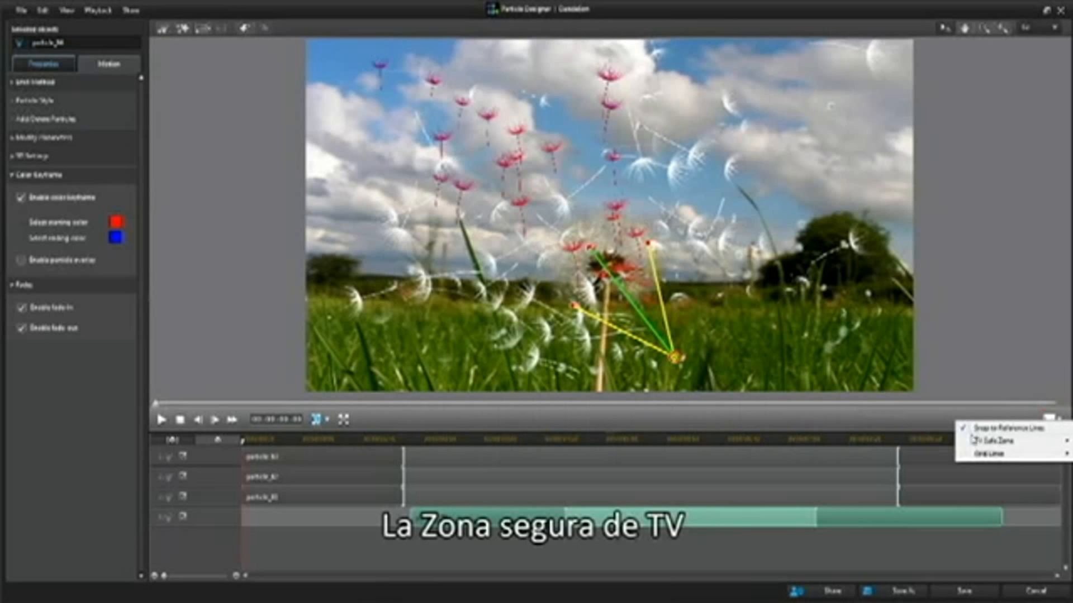
{"action": "mouse_move", "coordinate": [971, 444]}
{"action": "left_click", "coordinate": [922, 442]}
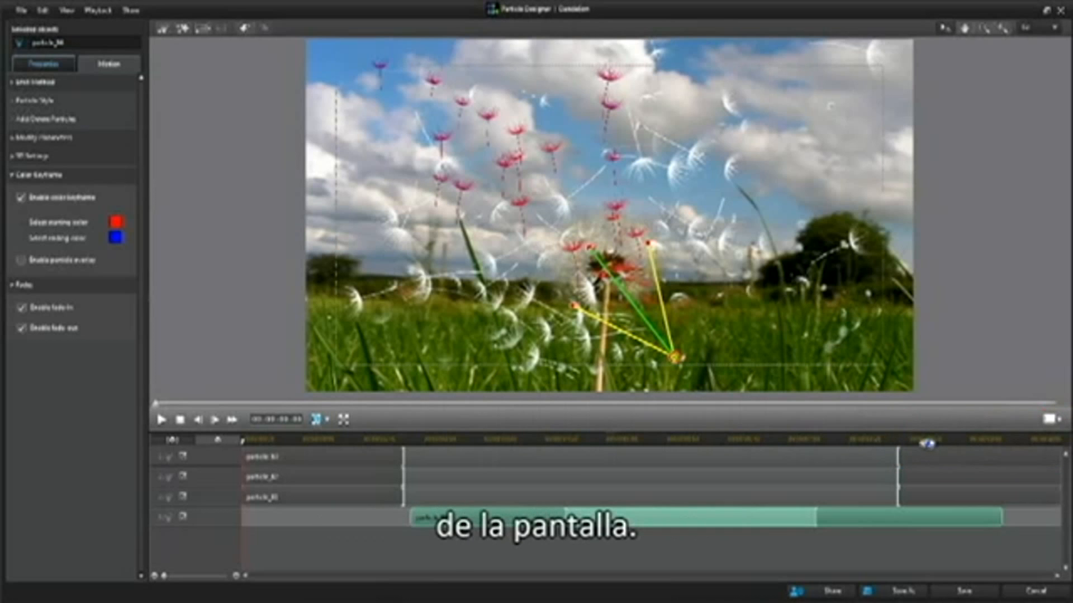
{"action": "left_click", "coordinate": [1056, 420]}
{"action": "mouse_move", "coordinate": [1004, 457]}
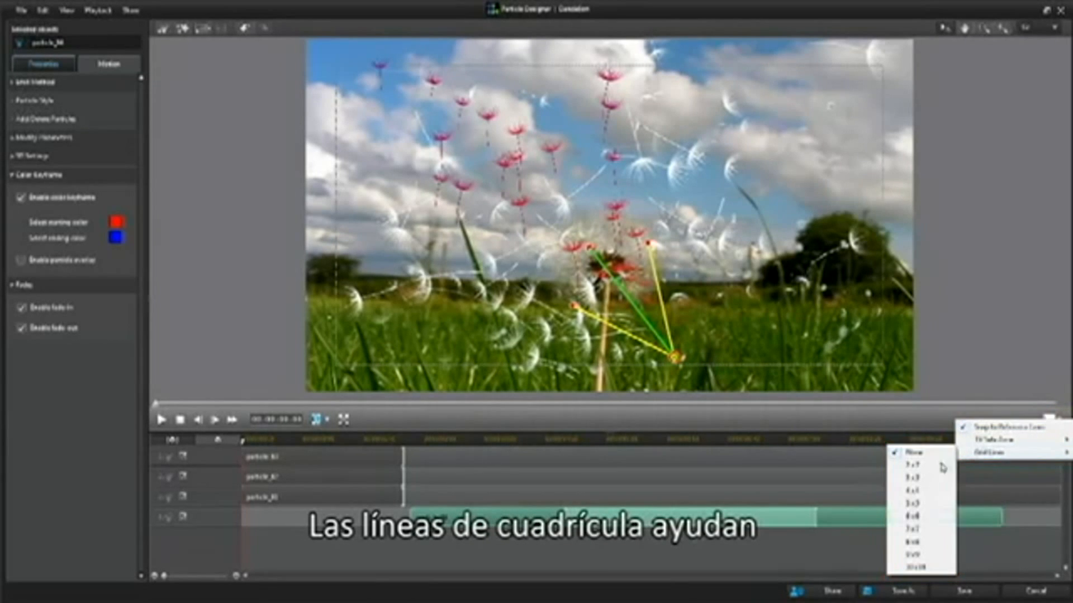
{"action": "left_click", "coordinate": [918, 523]}
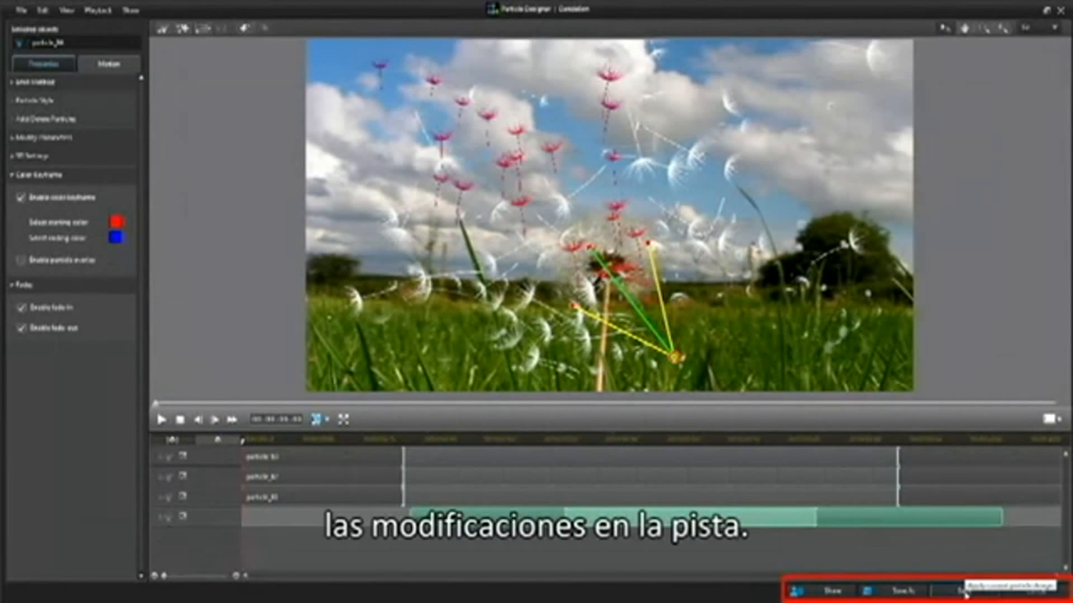
- Save the edited dandelion effect as a custom particle template with its own name
{"action": "left_click", "coordinate": [952, 592]}
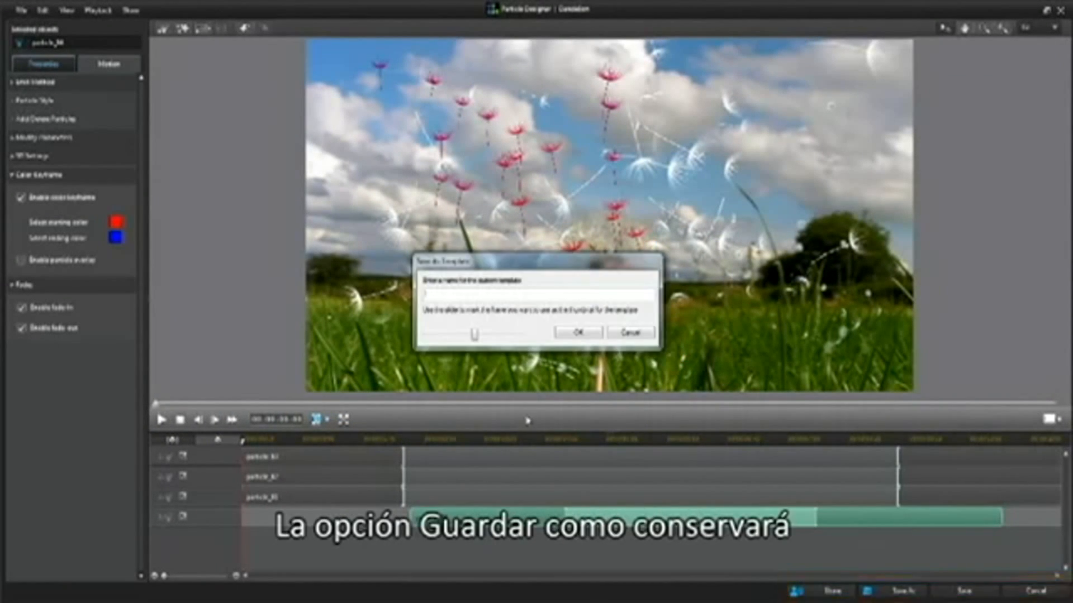
{"action": "type", "text": "Dan"}
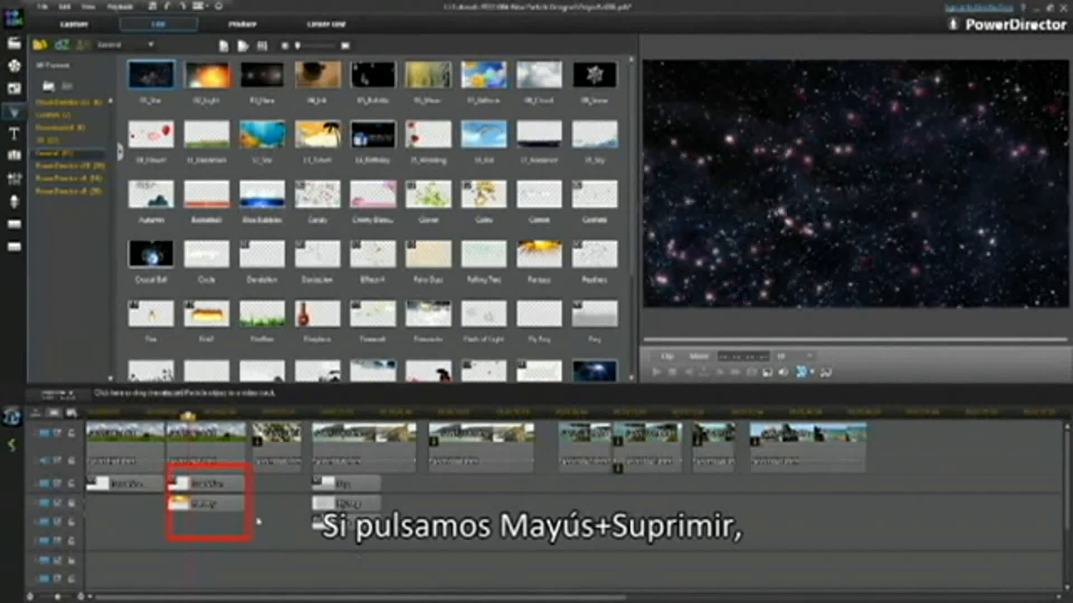
- Replace the dandelion particle under the second clip with the custom dandelion template, placed on the track below the Fantasy particle
{"action": "left_click", "coordinate": [232, 487]}
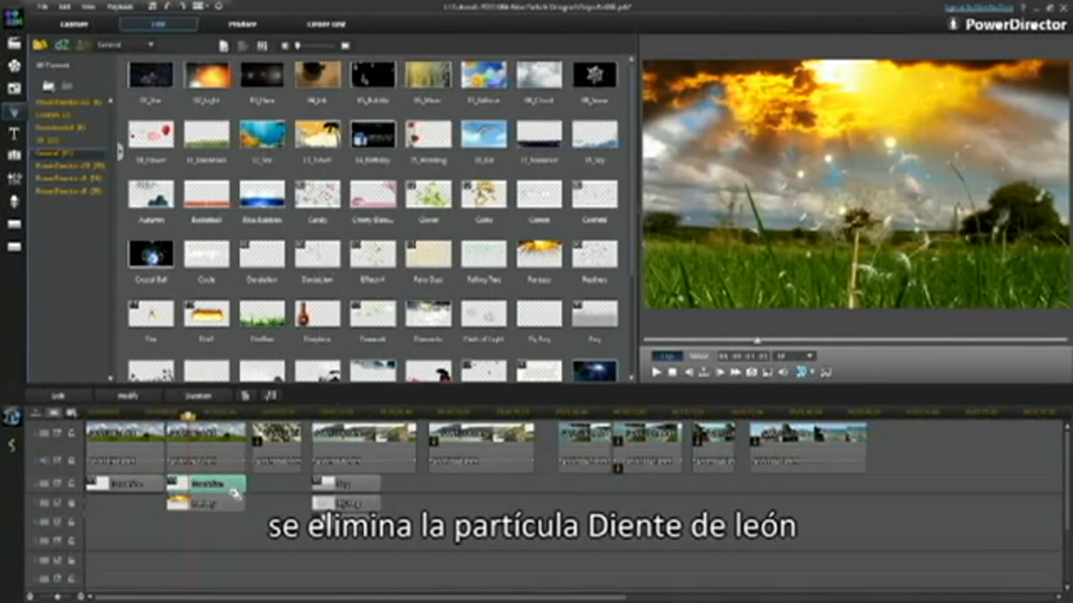
{"action": "key", "text": "Delete"}
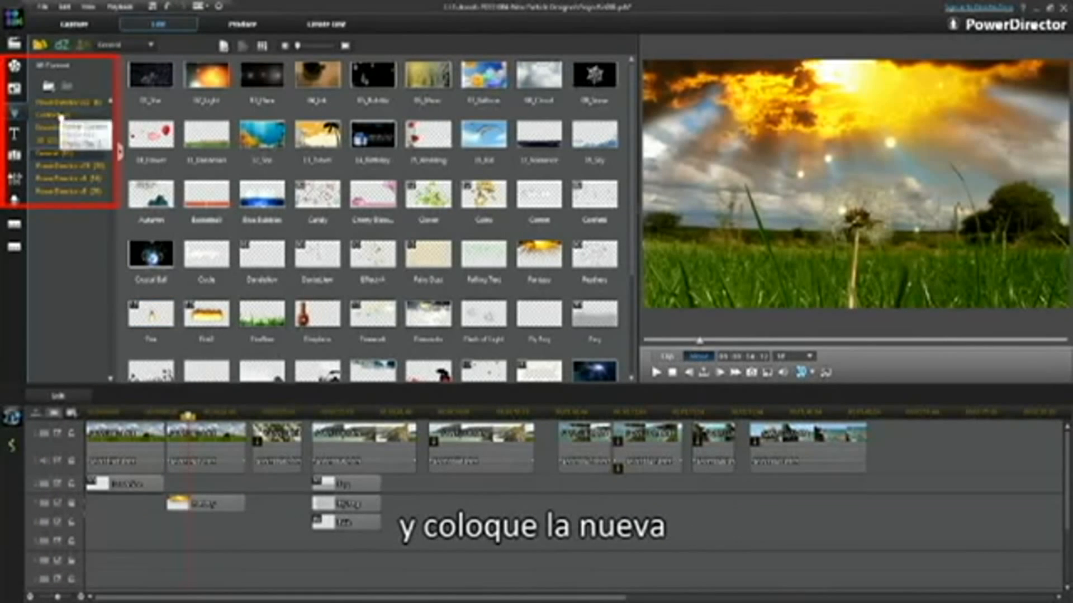
{"action": "left_click", "coordinate": [53, 115]}
{"action": "left_click_drag", "start_coordinate": [156, 81], "coordinate": [165, 546]}
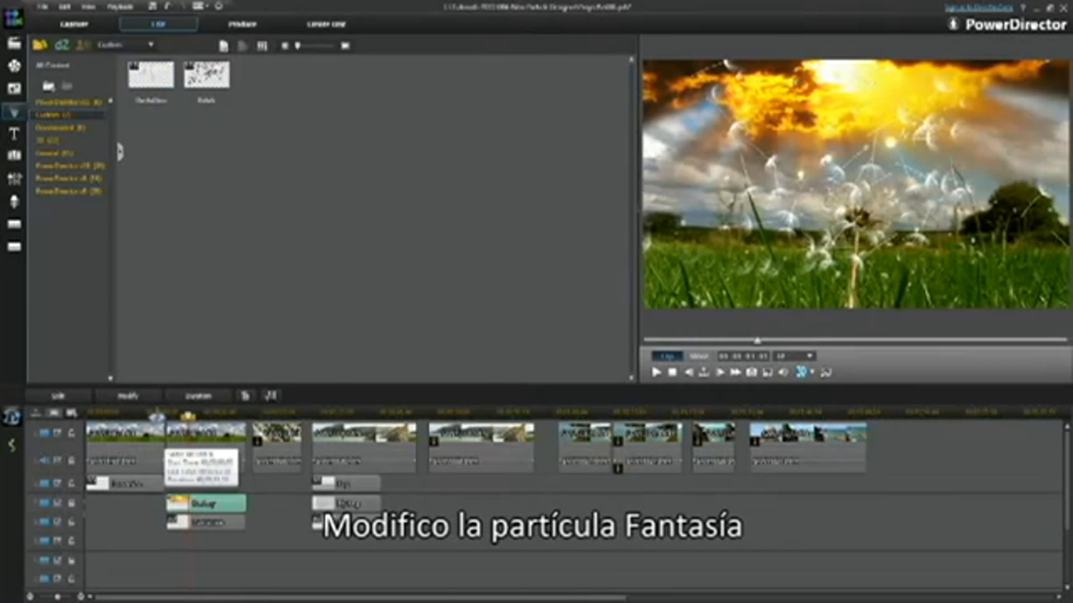
- In the Fantasy particle, disable the particle track beneath Background, adjust the Background's fade settings, and preview the effect
{"action": "double_click", "coordinate": [208, 505]}
{"action": "left_click", "coordinate": [162, 420]}
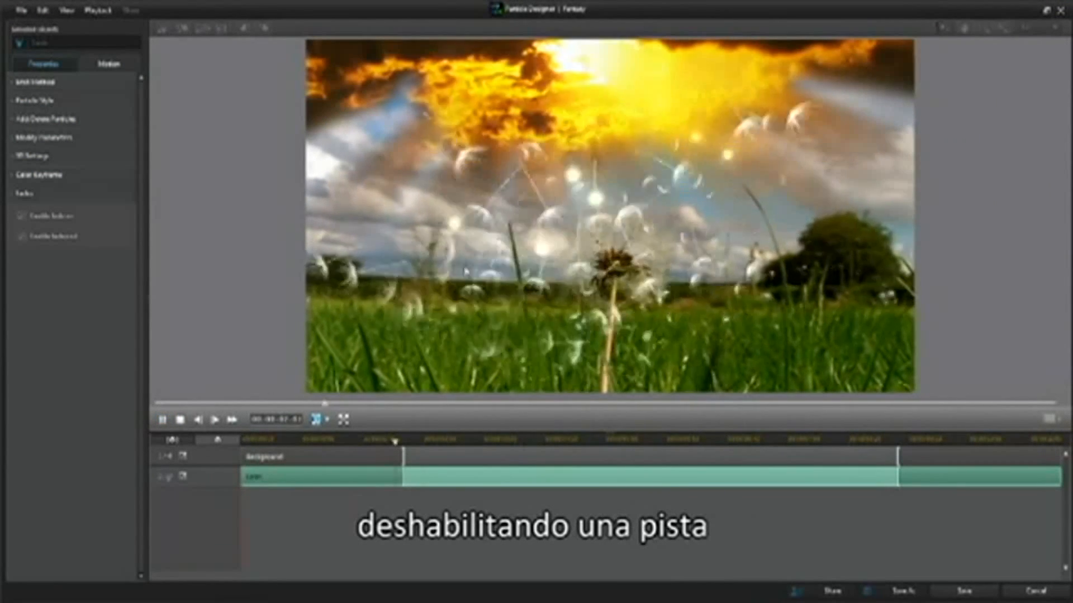
{"action": "left_click", "coordinate": [180, 420]}
{"action": "left_click", "coordinate": [316, 457]}
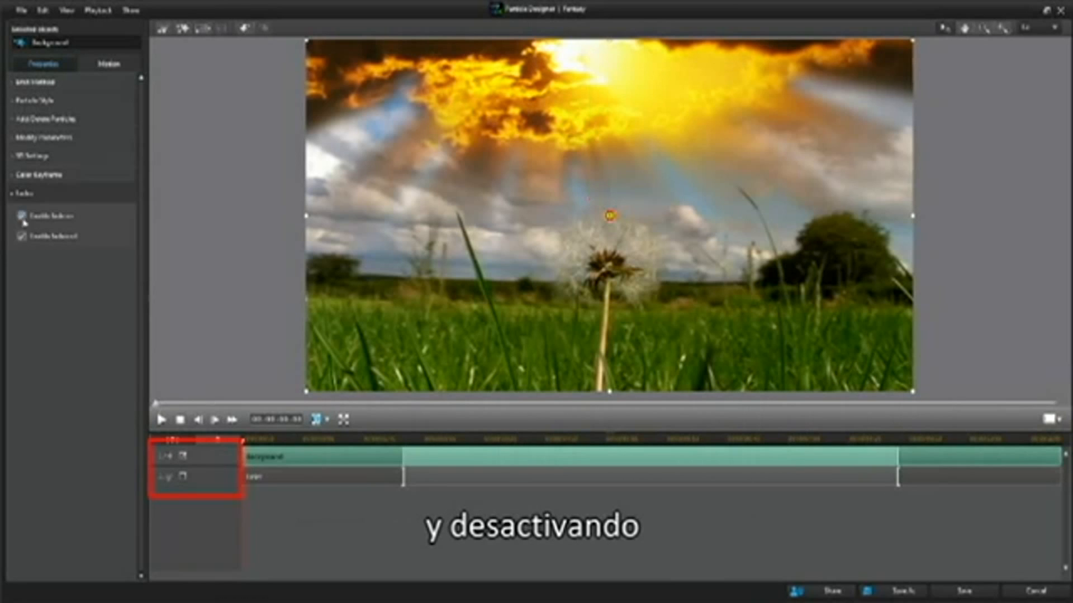
{"action": "left_click", "coordinate": [161, 419]}
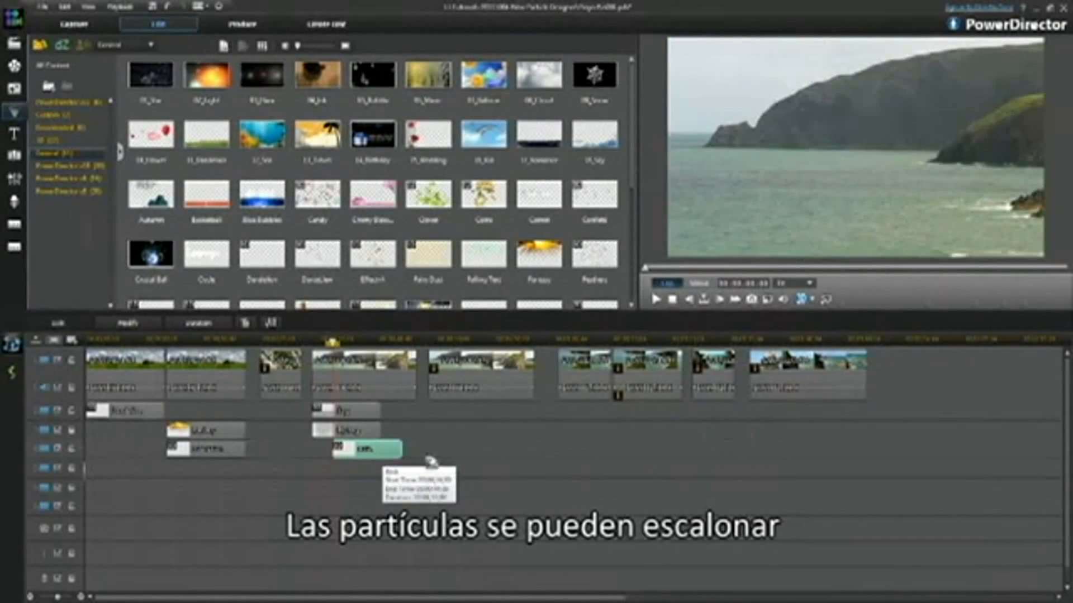
- Stagger the overlapping particles under the first sea-cliff clip, add particles under the clip after it, and play the movie
{"action": "left_click_drag", "start_coordinate": [369, 433], "coordinate": [385, 436]}
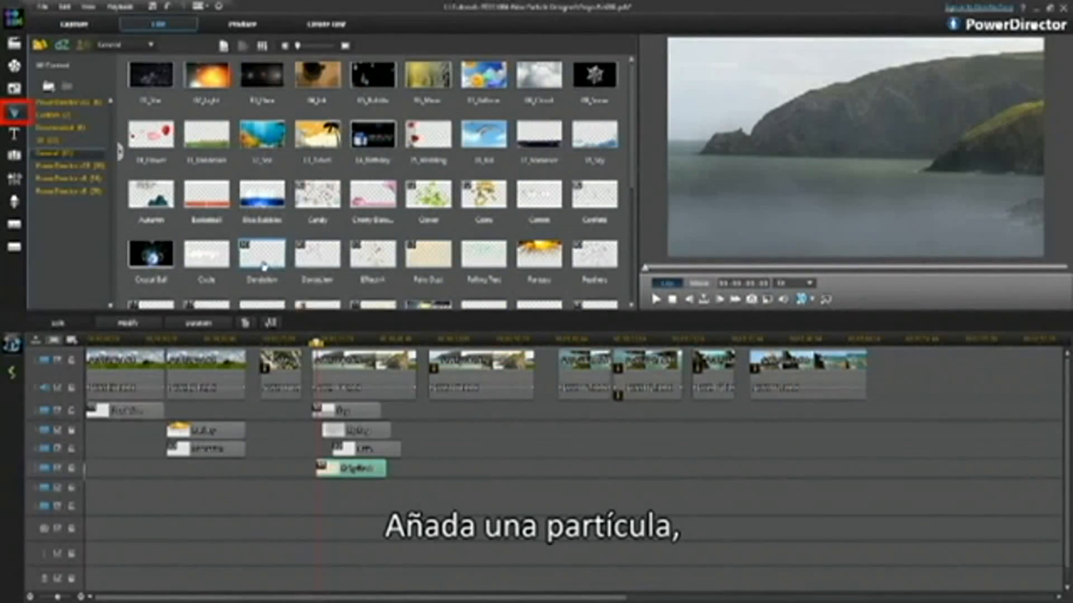
{"action": "left_click_drag", "start_coordinate": [441, 263], "coordinate": [435, 410]}
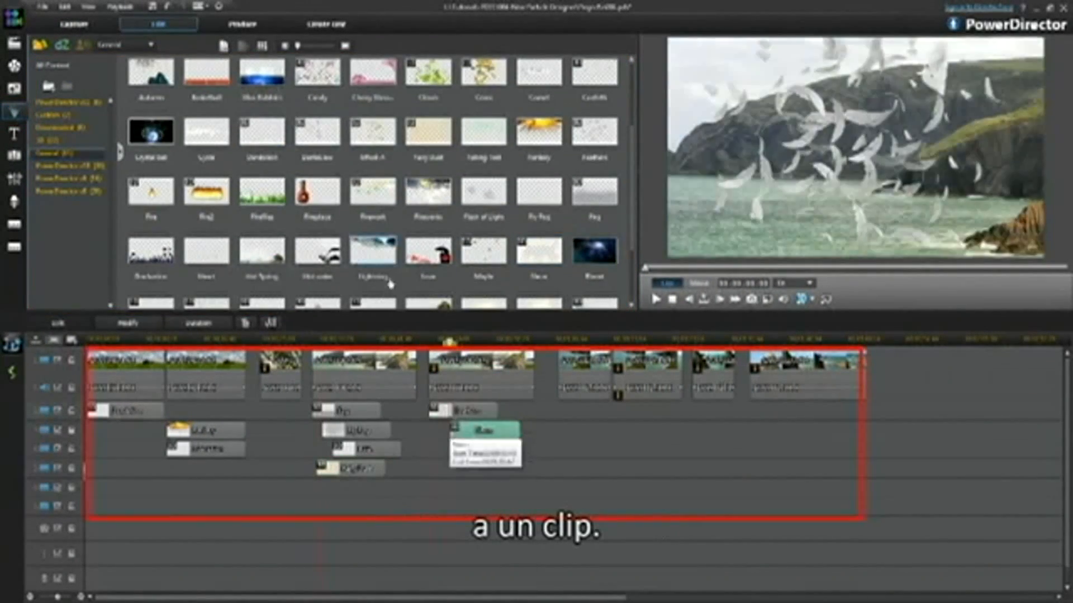
{"action": "left_click", "coordinate": [657, 300]}
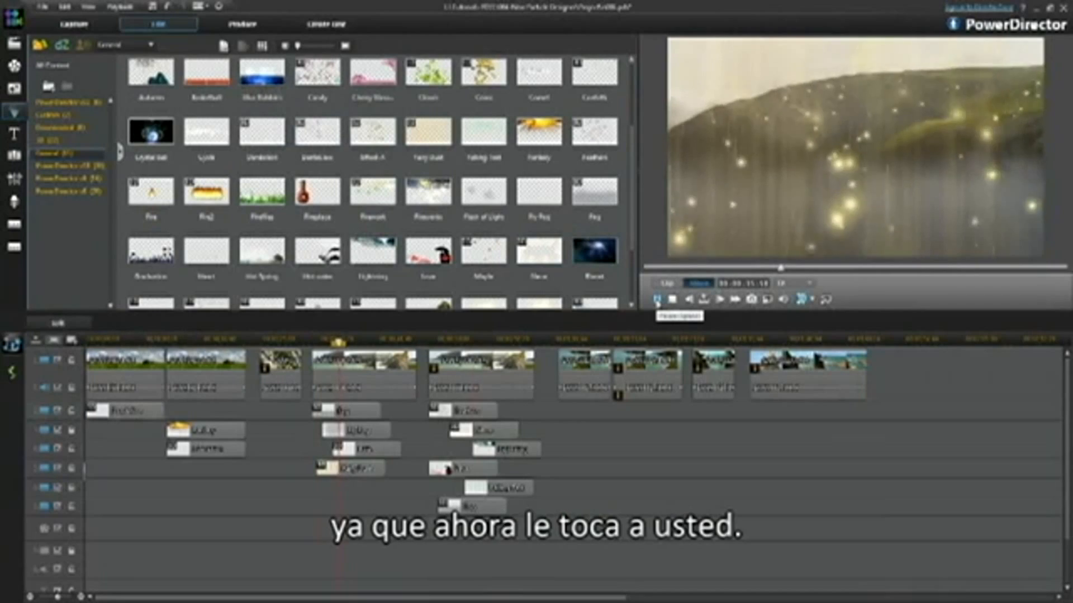